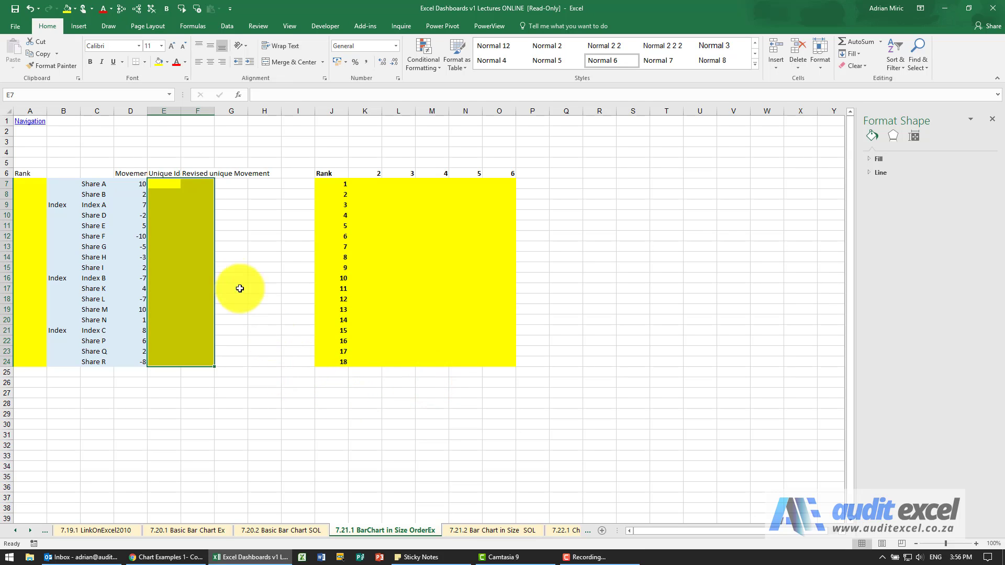
# Point out that Share B and Share I share the same movement of 2
pyautogui.click(169, 183)
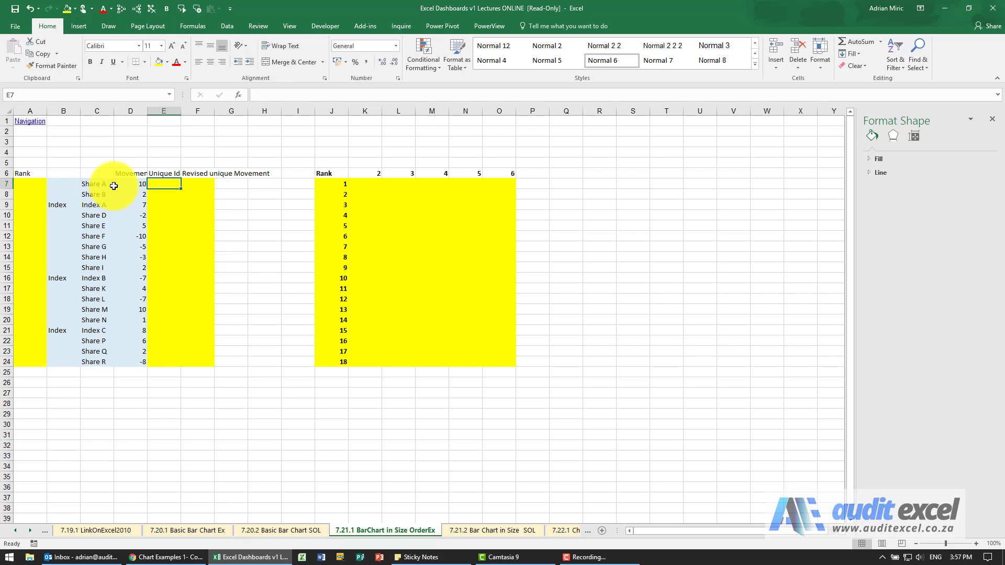
pyautogui.click(155, 184)
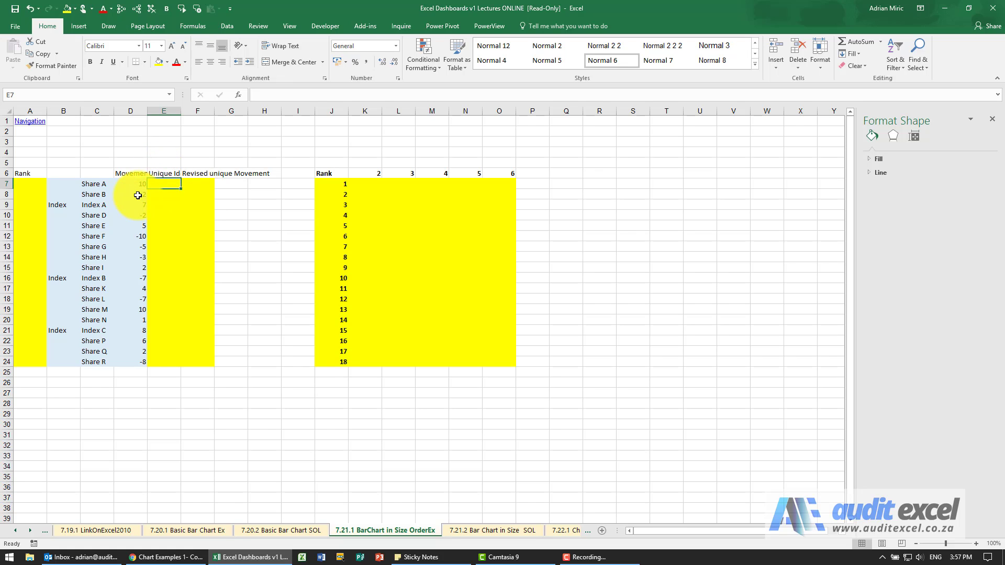
pyautogui.click(137, 195)
pyautogui.click(139, 266)
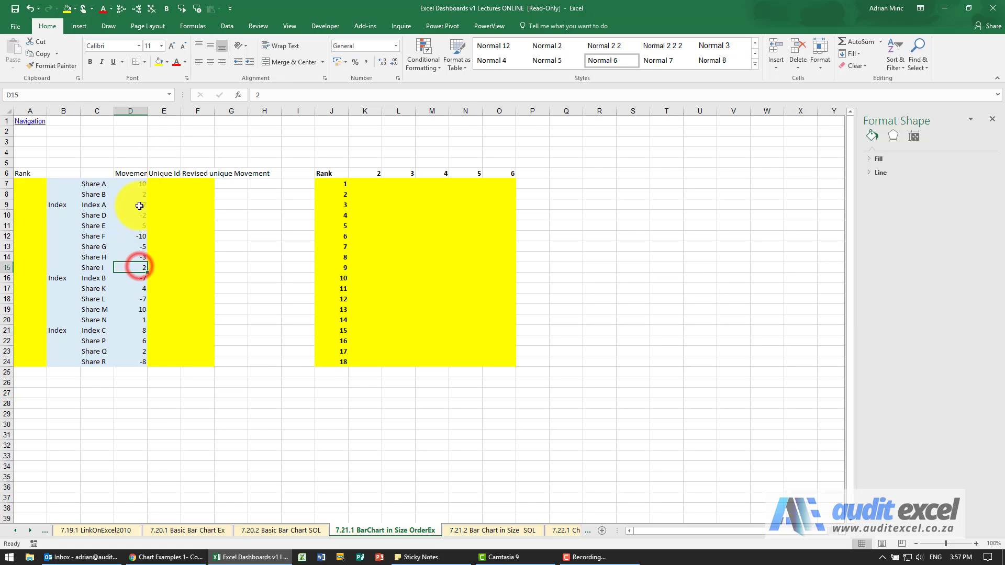
# Enter unique ids 0.0001 and 0.0002 in E7:E8 and extend the series to E24
pyautogui.click(157, 184)
pyautogui.write('.')
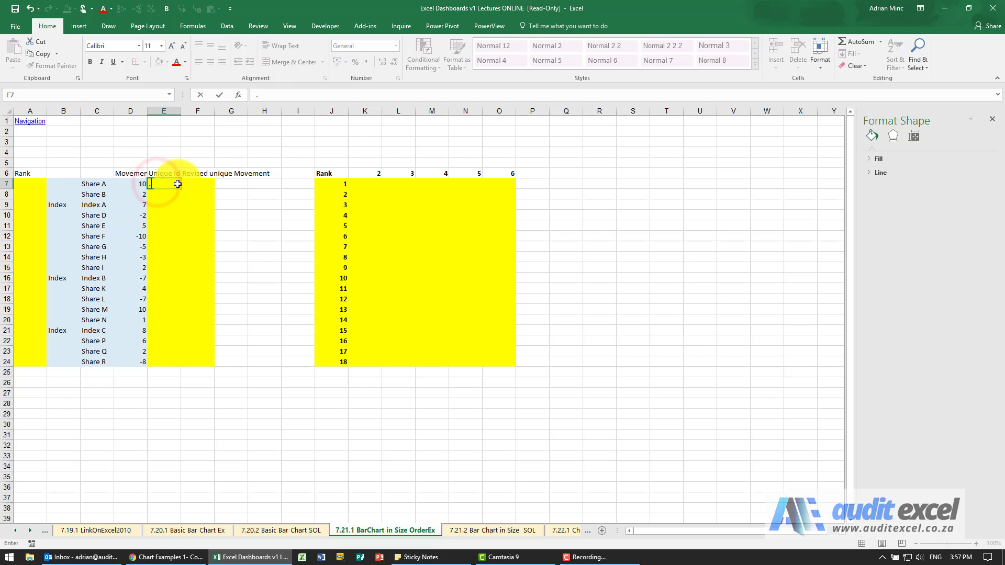
pyautogui.write('0001')
pyautogui.hotkey('ctrl', 'Return')
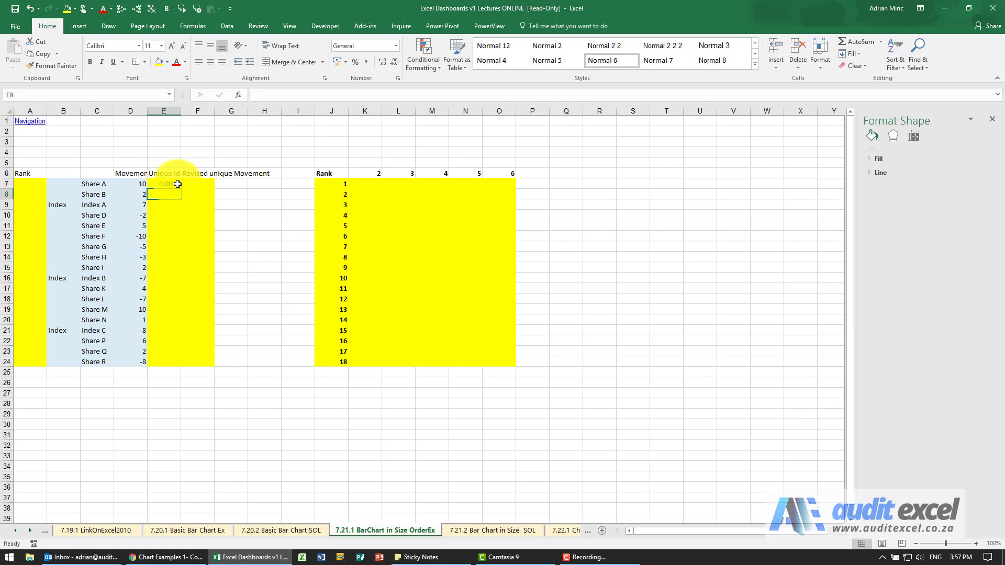
pyautogui.press('Down')
pyautogui.write('.')
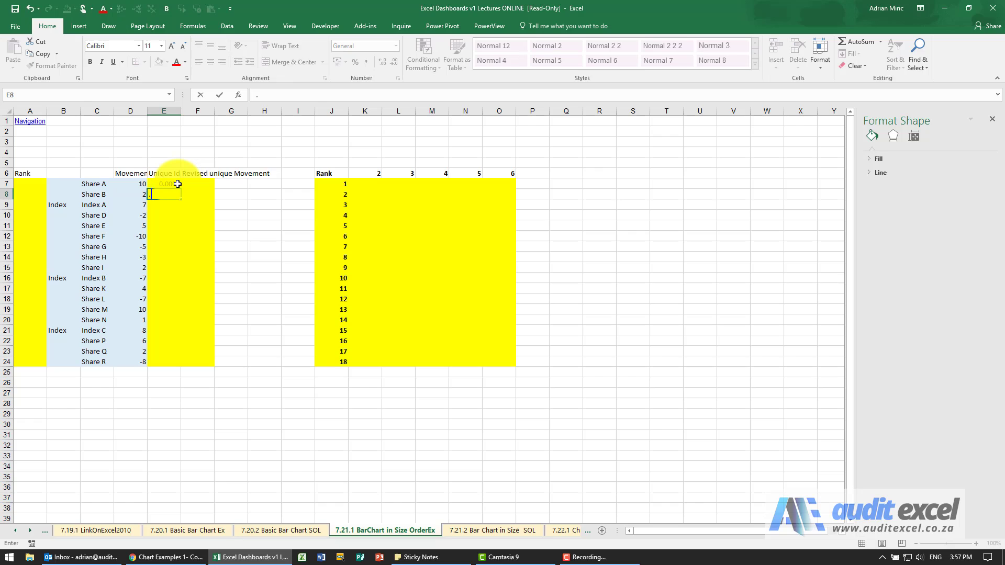
pyautogui.write('0002')
pyautogui.press('Return')
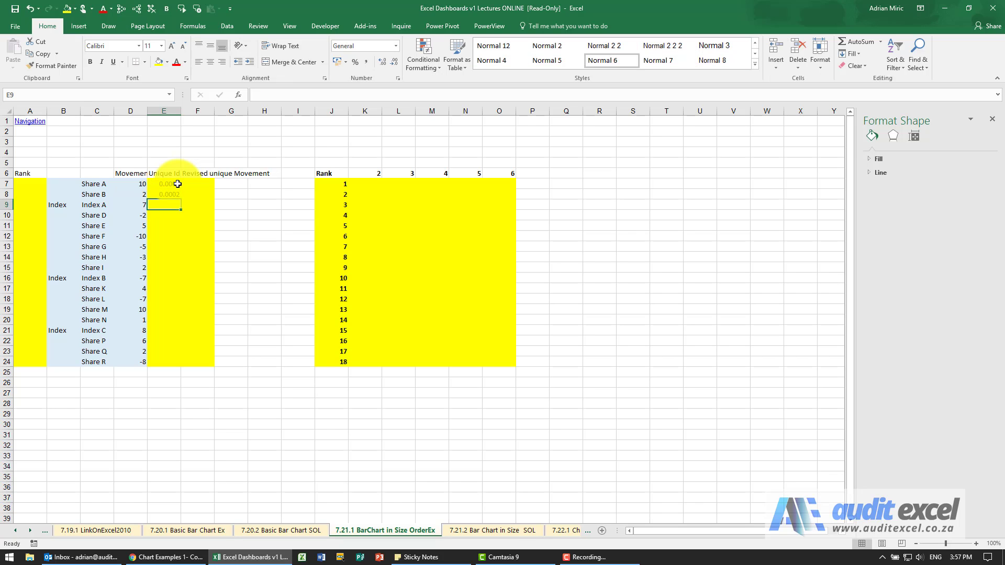
pyautogui.moveTo(179, 184); pyautogui.dragTo(173, 363)
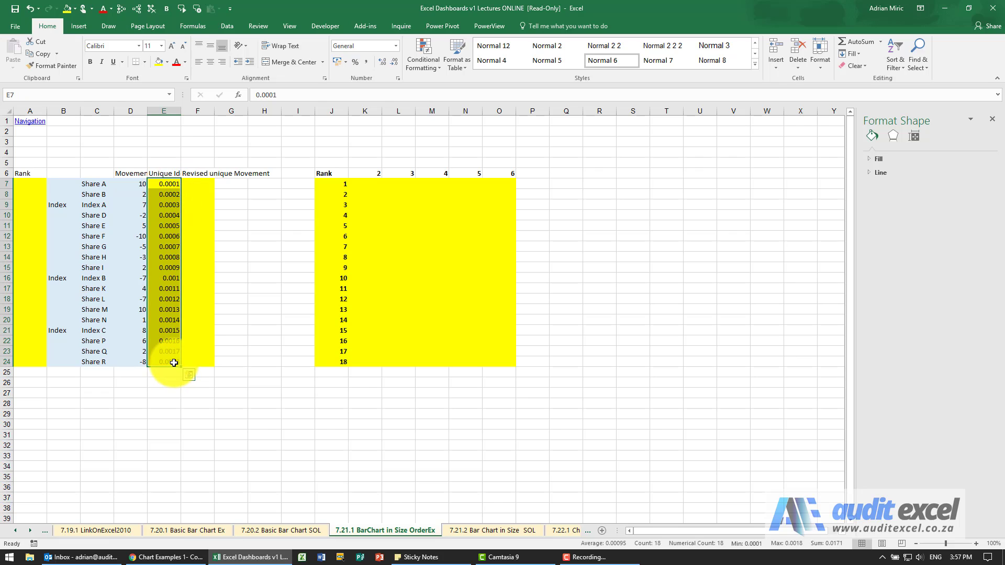
# Enter =D7+E7 in F7 and copy it down through F24
pyautogui.click(203, 183)
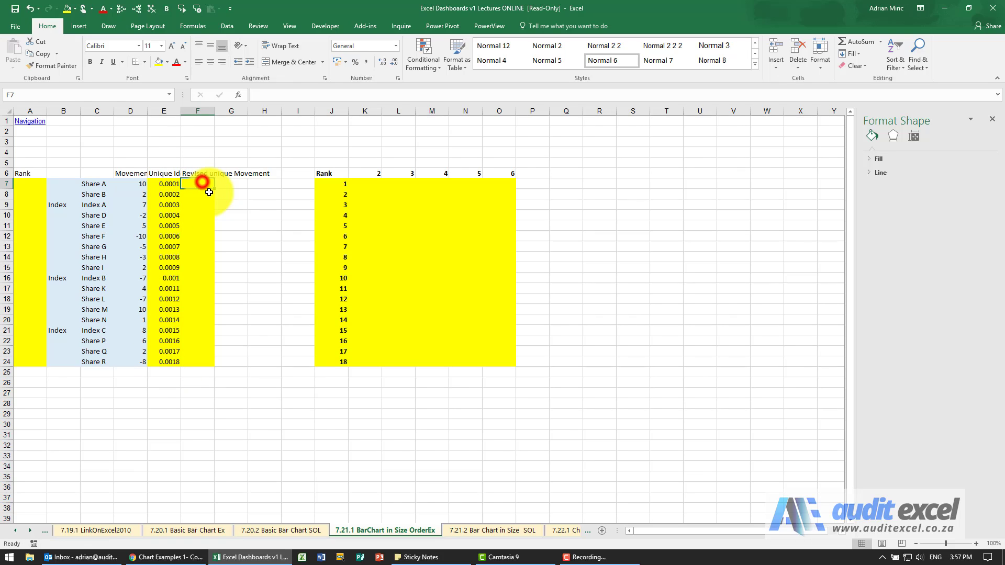
pyautogui.write('=')
pyautogui.press('Left')
pyautogui.press('Left')
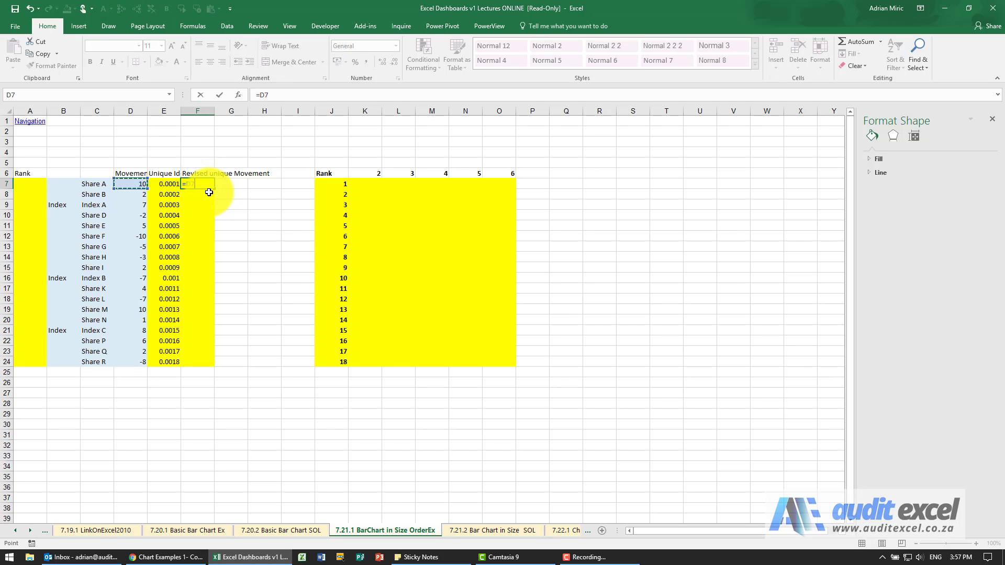
pyautogui.press('Return')
pyautogui.press('Up')
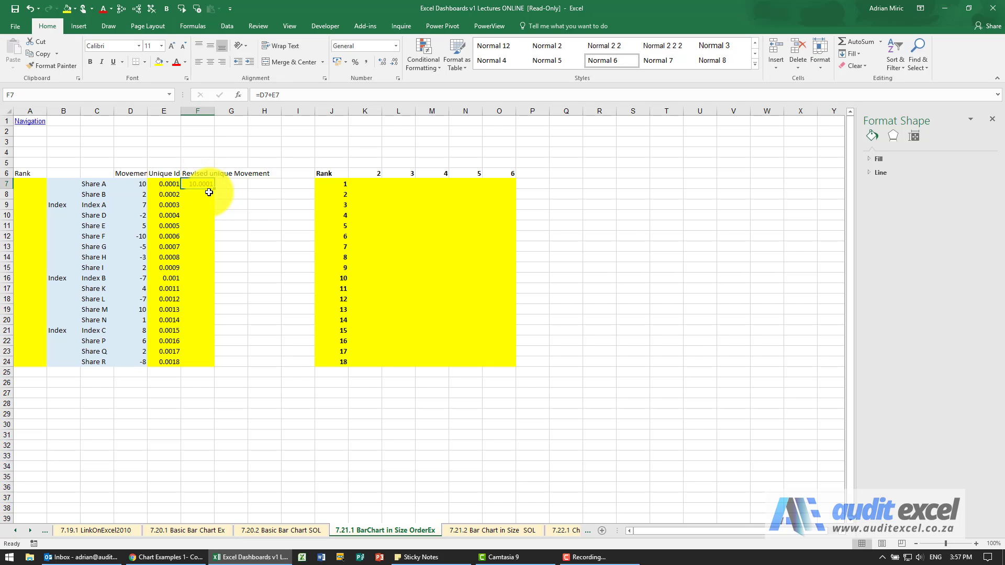
pyautogui.hotkey('ctrl', 'c')
pyautogui.press('Left')
pyautogui.hotkey('ctrl', 'Down')
pyautogui.press('Right')
pyautogui.hotkey('ctrl', 'shift', 'Up')
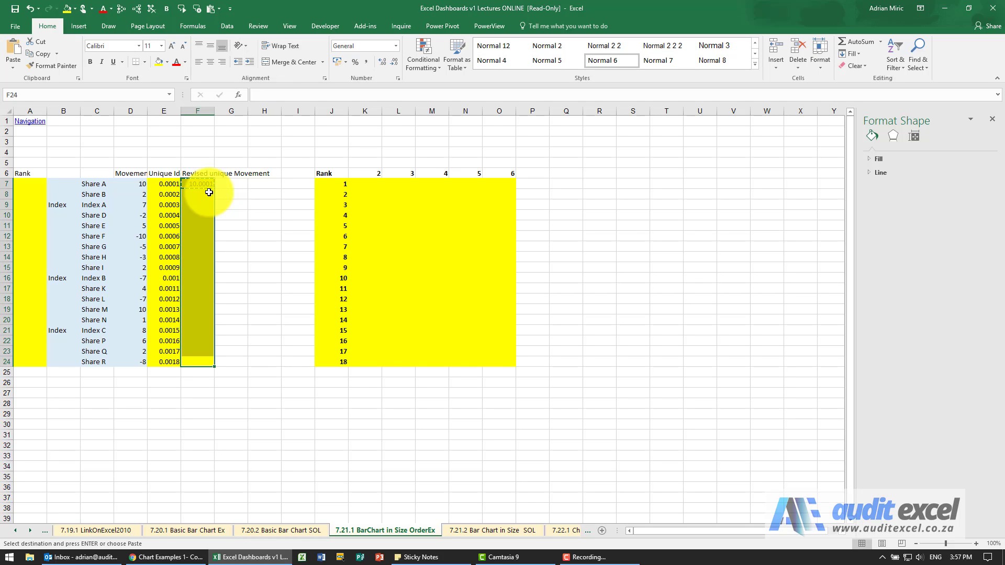
pyautogui.hotkey('ctrl', 'v')
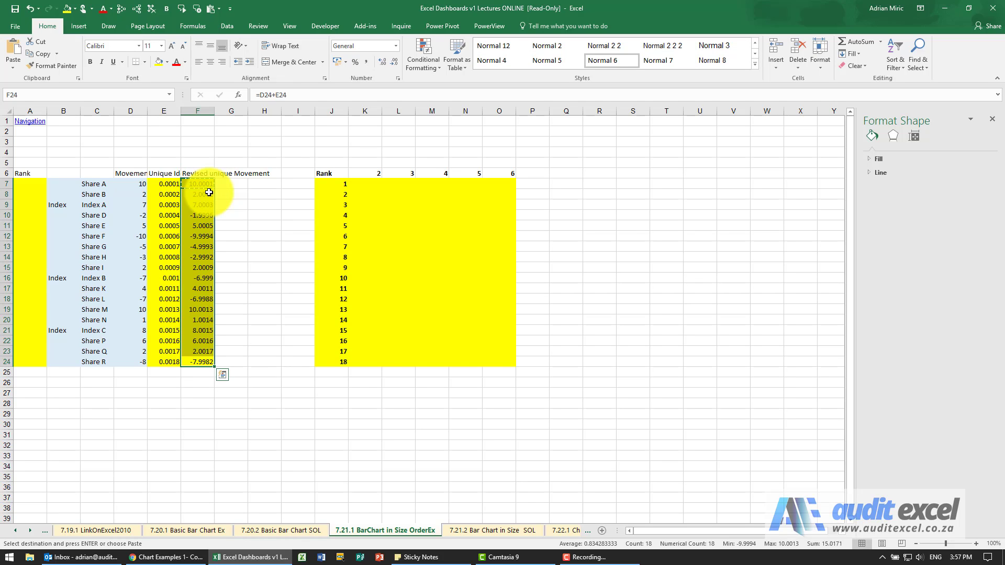
pyautogui.click(141, 194)
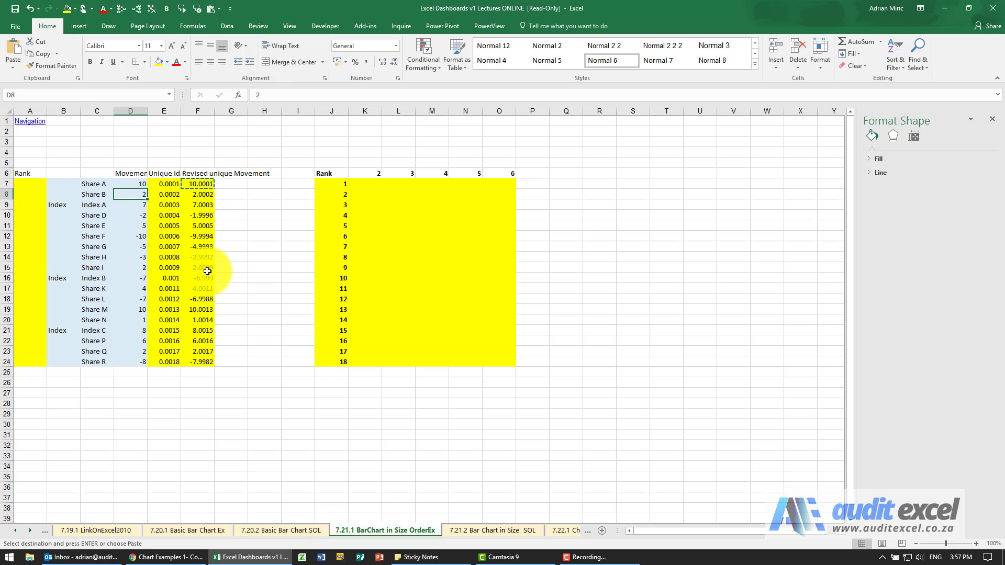
# Enter =RANK(F7,$F$7:$F$24) in A7 through the Insert Function dialog
pyautogui.click(32, 185)
pyautogui.click(238, 94)
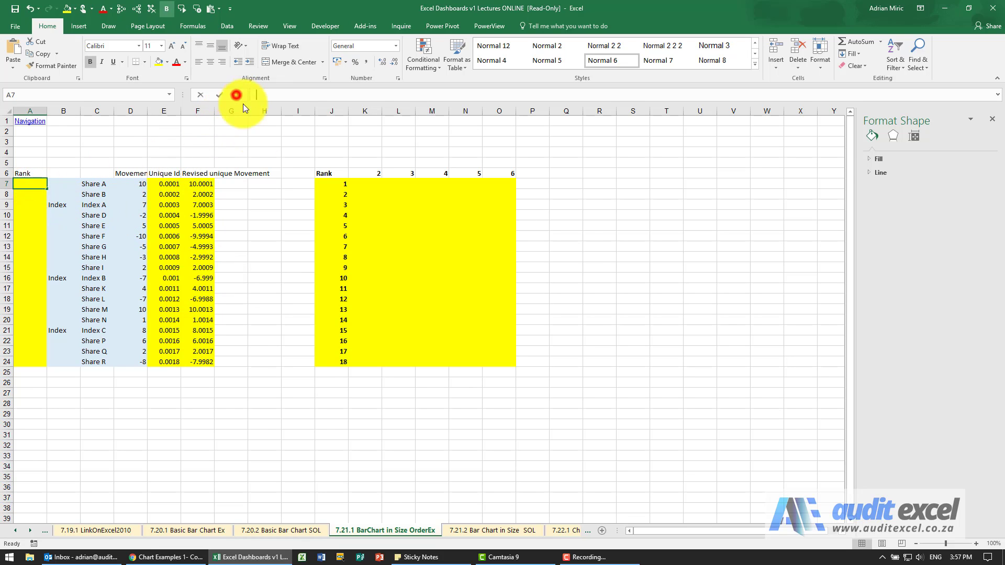
pyautogui.click(395, 253)
pyautogui.write('rank')
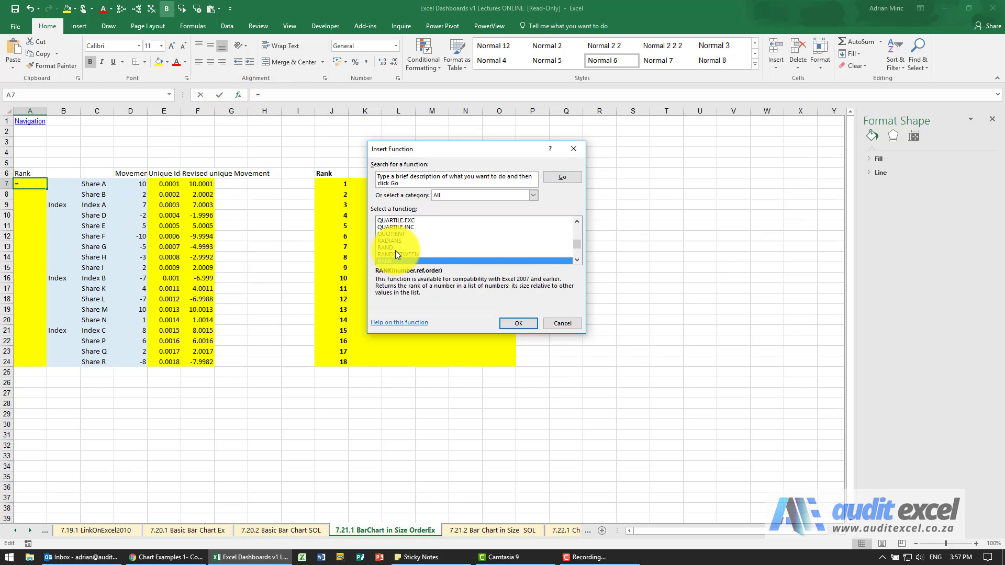
pyautogui.press('Return')
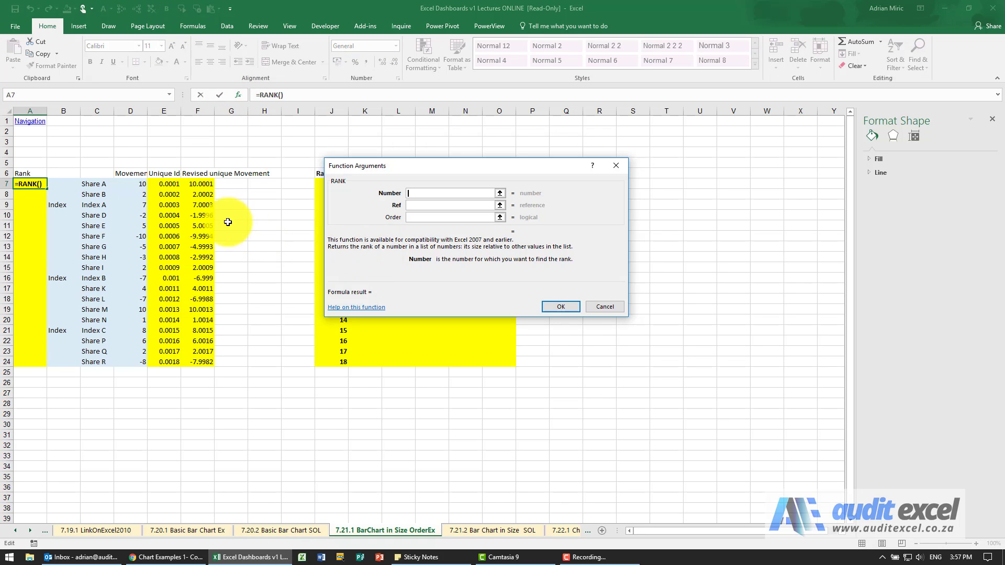
pyautogui.click(201, 183)
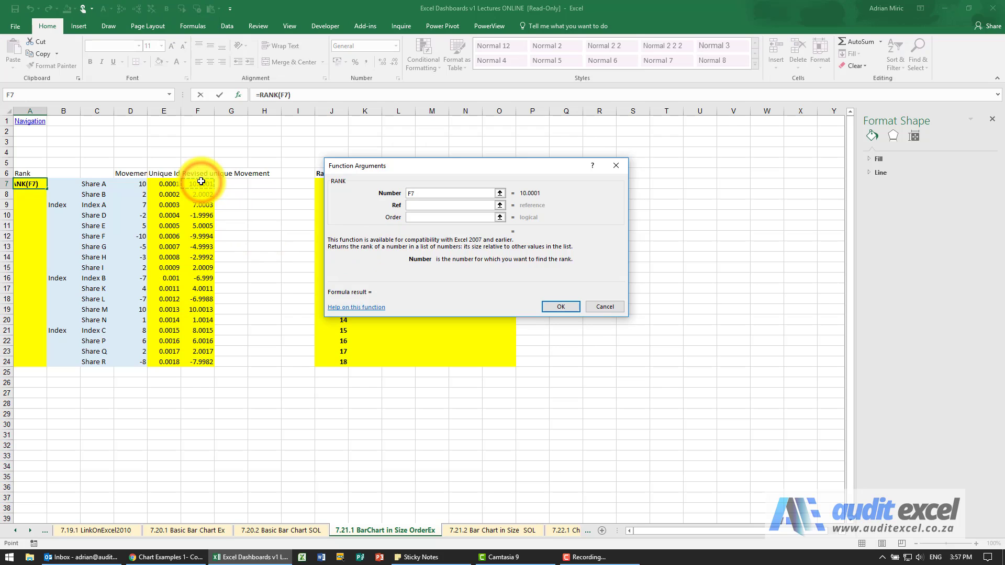
pyautogui.press('Tab')
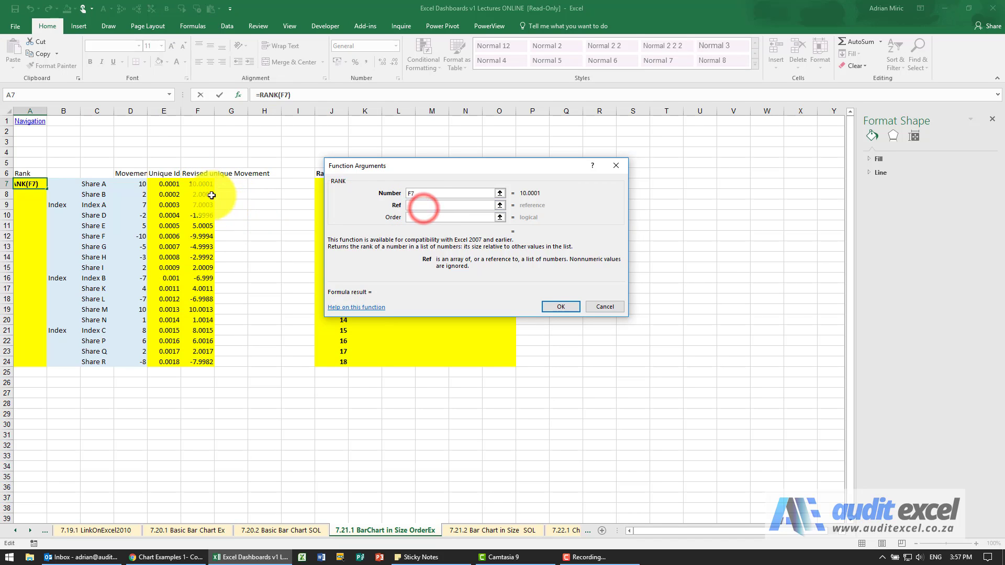
pyautogui.moveTo(201, 184); pyautogui.dragTo(205, 357)
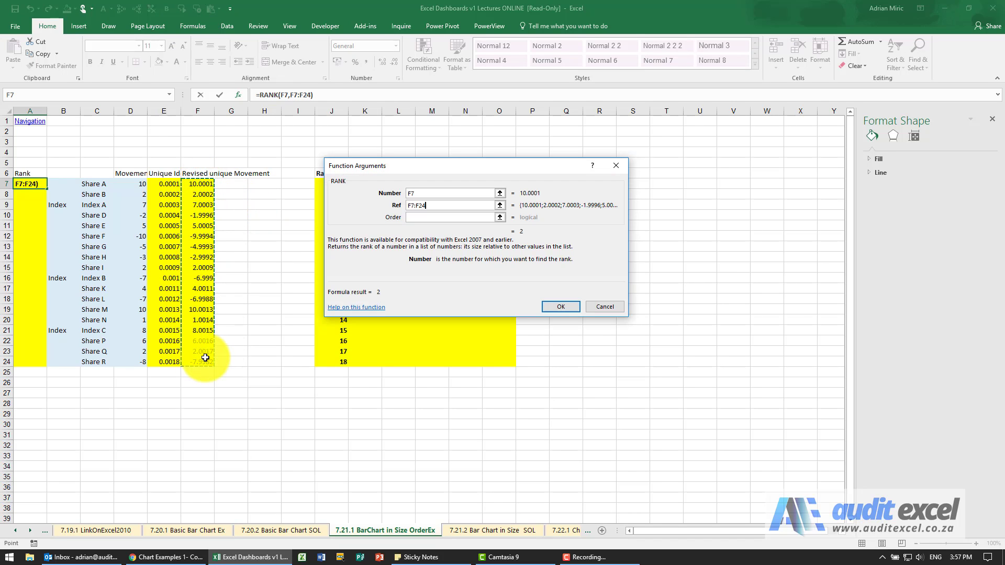
pyautogui.press('F4')
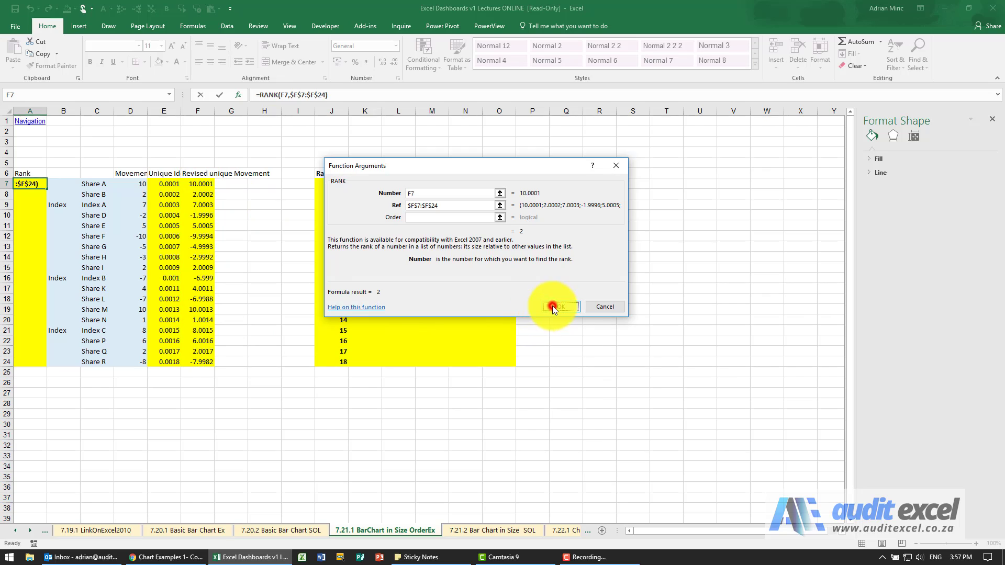
pyautogui.click(552, 307)
# Fill the rank formula down to A24 and check the copied formulas
pyautogui.moveTo(46, 188); pyautogui.dragTo(36, 362)
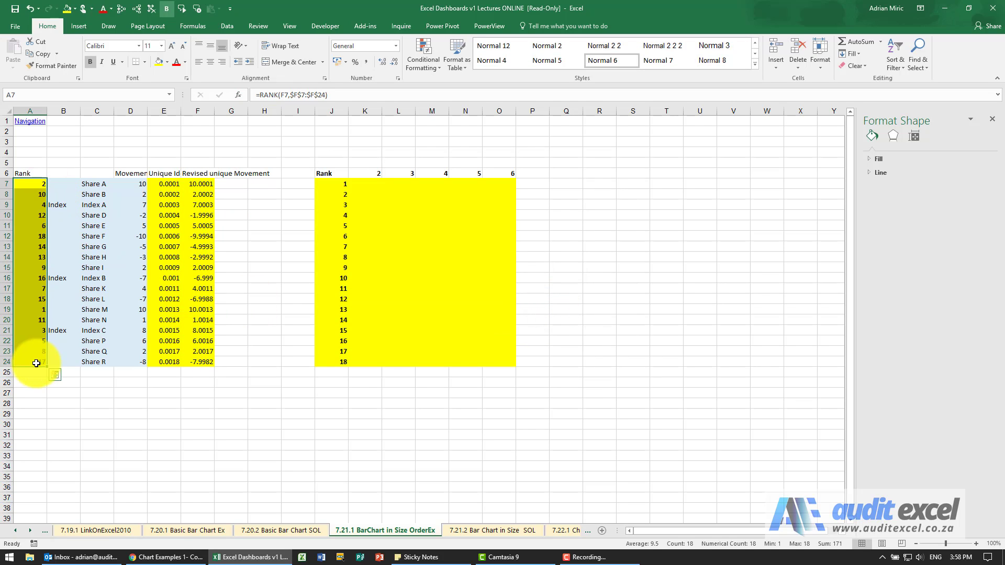
pyautogui.click(34, 309)
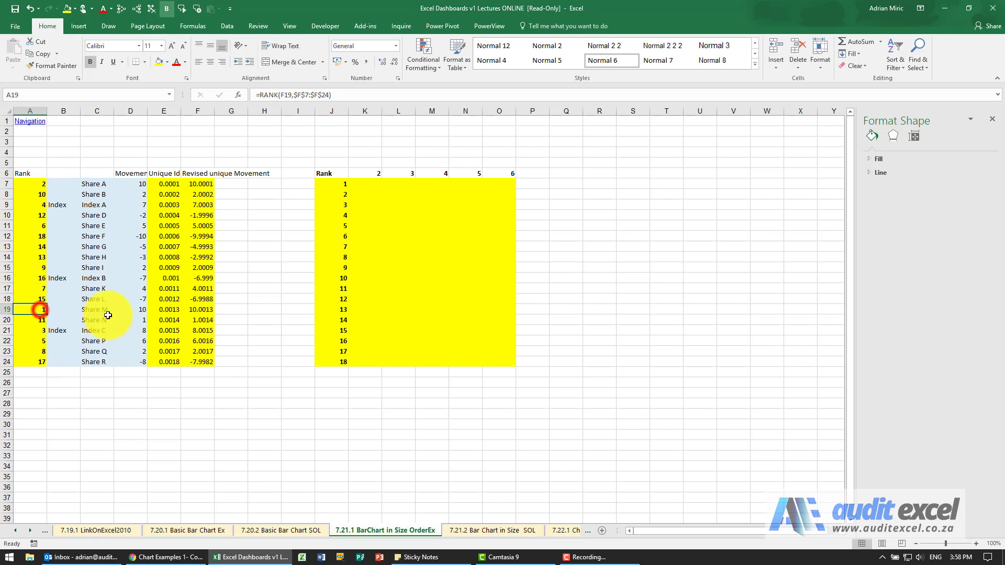
pyautogui.click(36, 183)
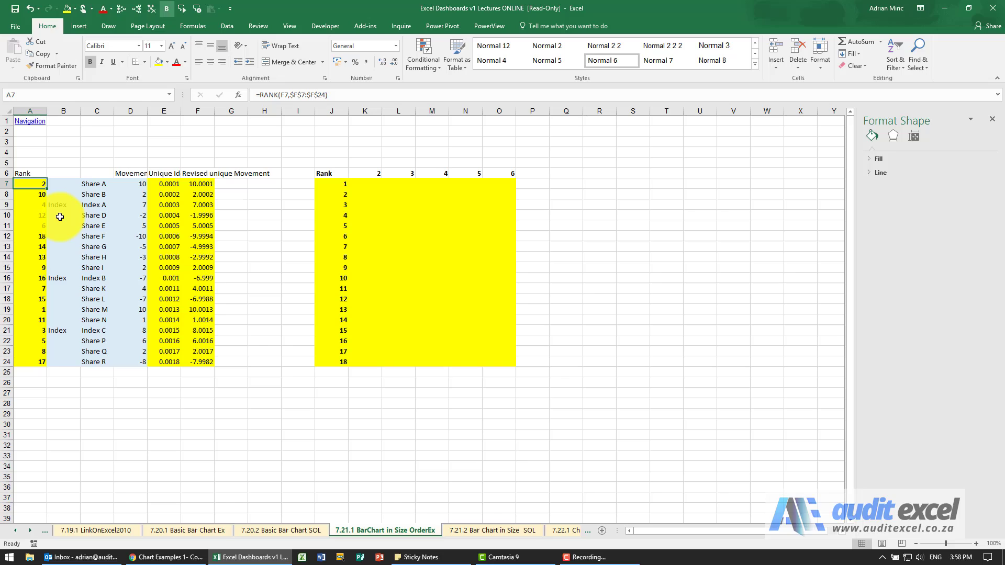
pyautogui.click(39, 184)
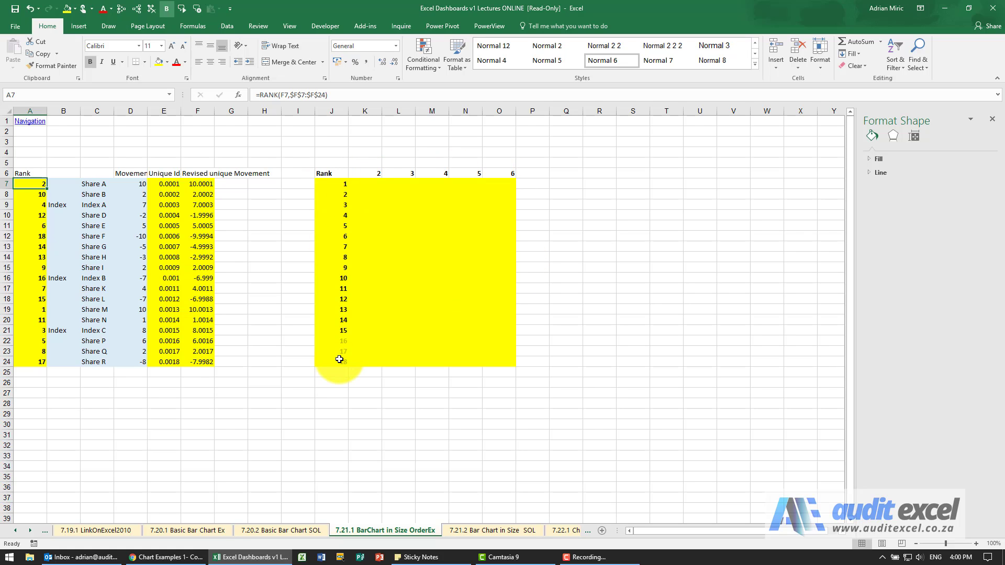
# Start a VLOOKUP in K7 with lookup value $J7
pyautogui.click(366, 185)
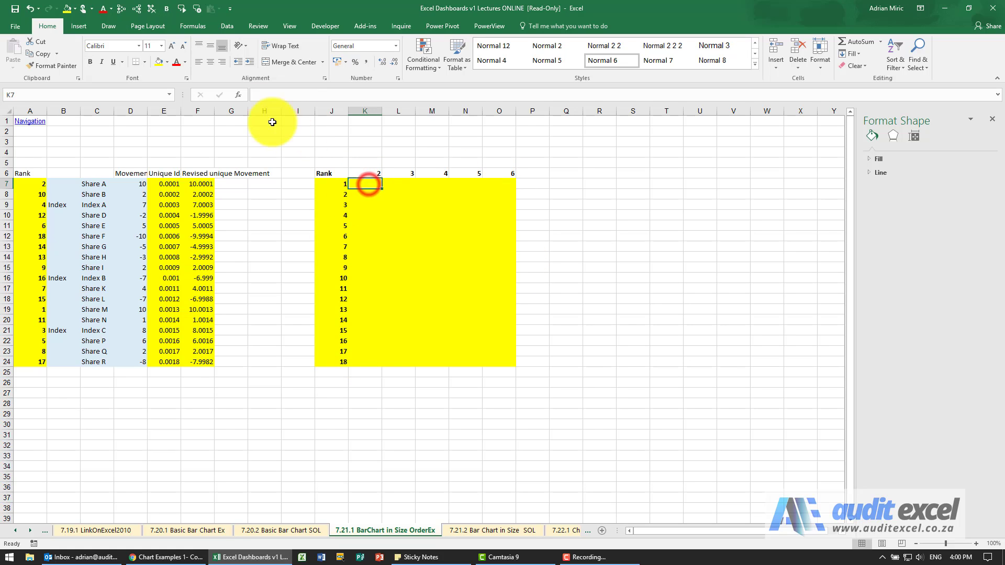
pyautogui.click(238, 95)
pyautogui.click(534, 264)
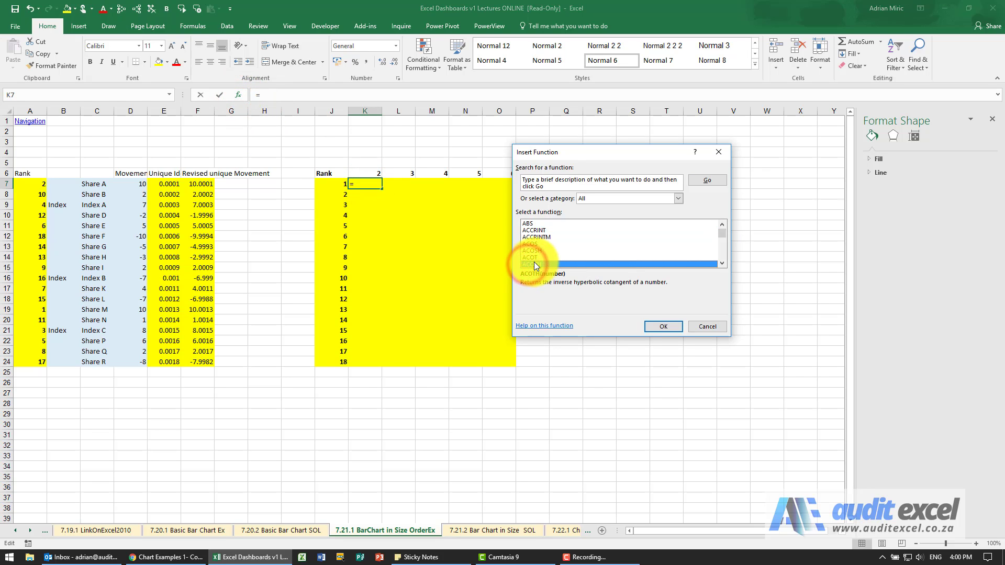
pyautogui.press('v')
pyautogui.press('l')
pyautogui.doubleClick(534, 264)
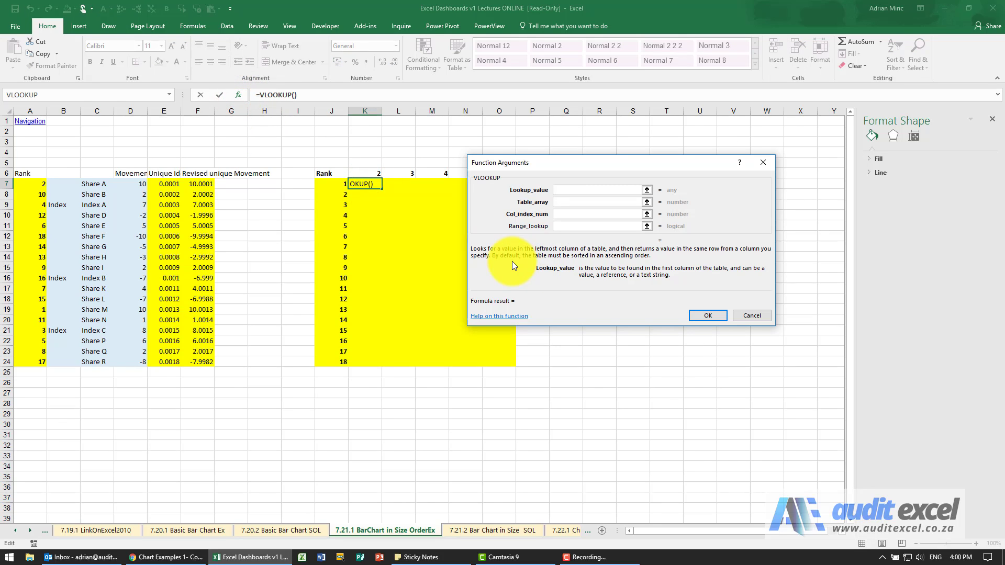
pyautogui.click(330, 184)
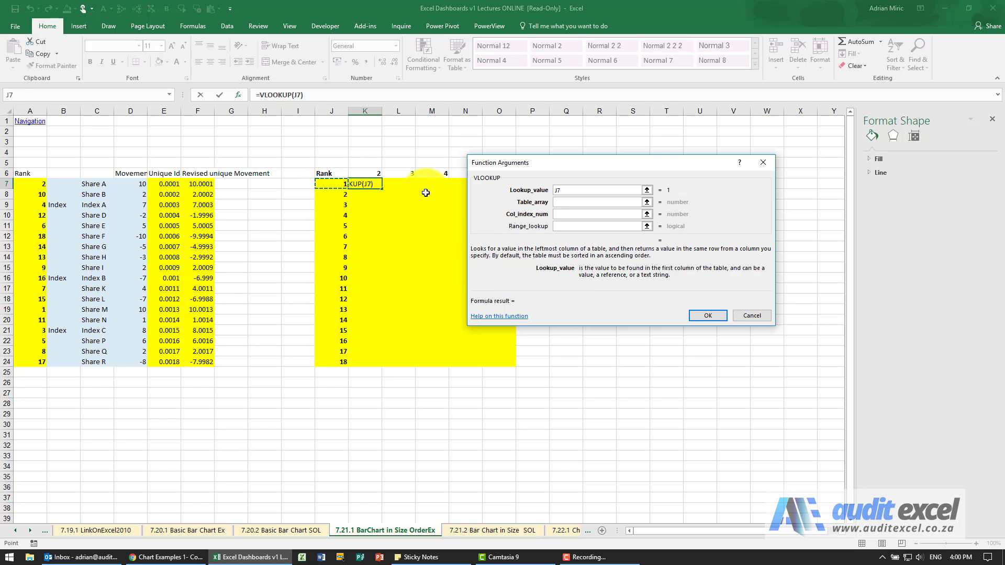
pyautogui.press('F4')
pyautogui.press('F4')
pyautogui.press('F4')
pyautogui.click(511, 204)
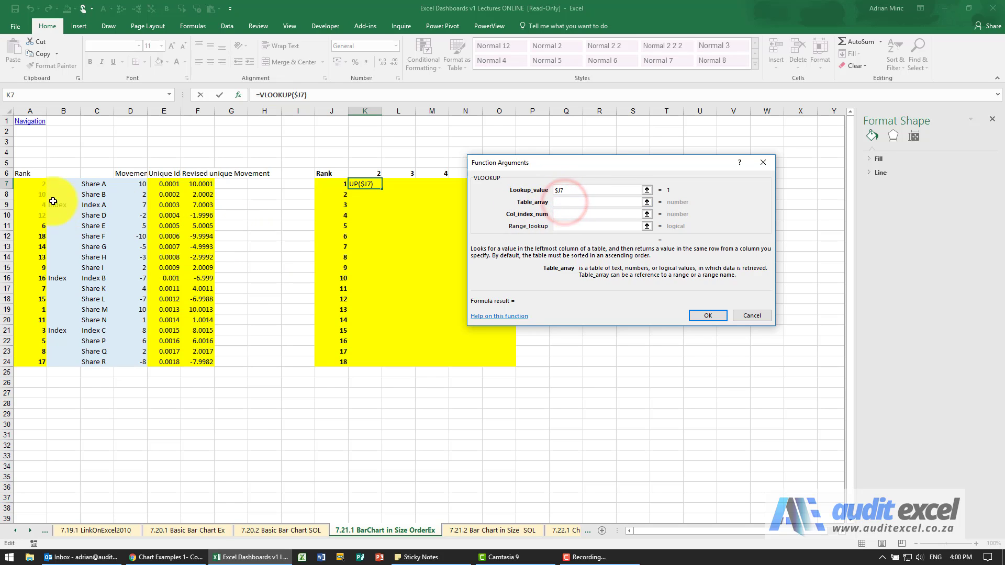
# Set table array $A$7:$F$24, column index K$6 and range lookup FALSE, then confirm
pyautogui.moveTo(30, 184); pyautogui.dragTo(202, 362)
pyautogui.press('F4')
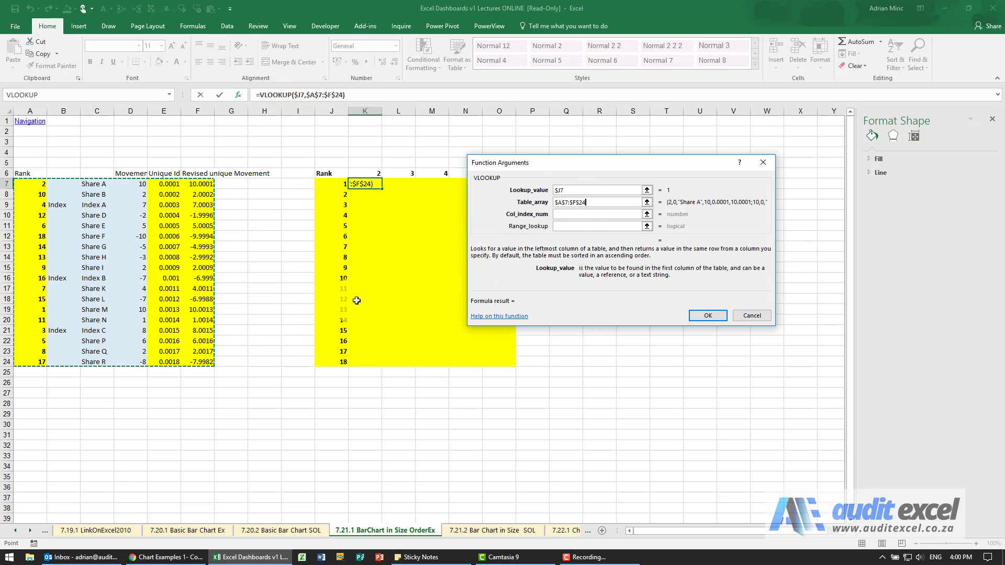
pyautogui.click(570, 216)
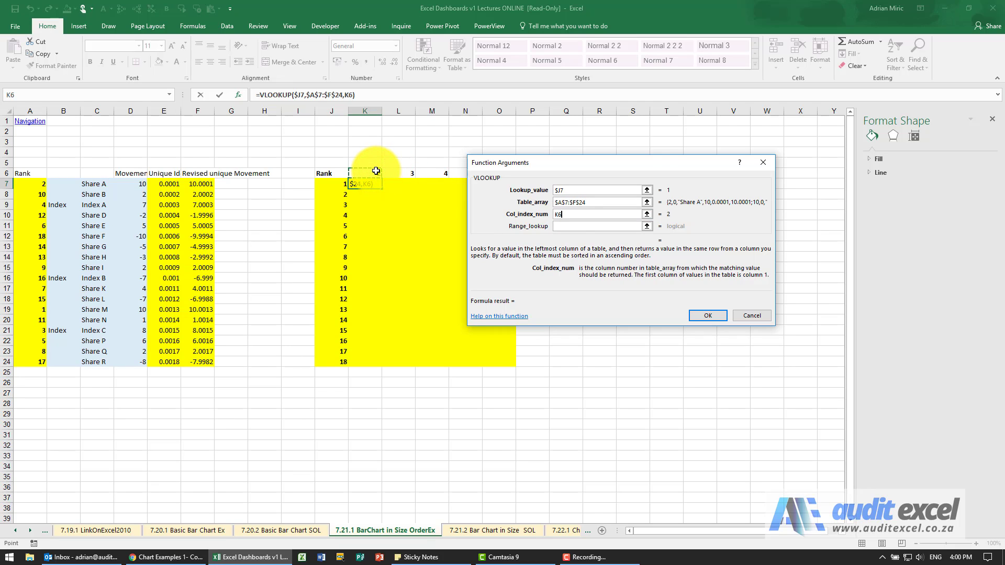
pyautogui.press('F4')
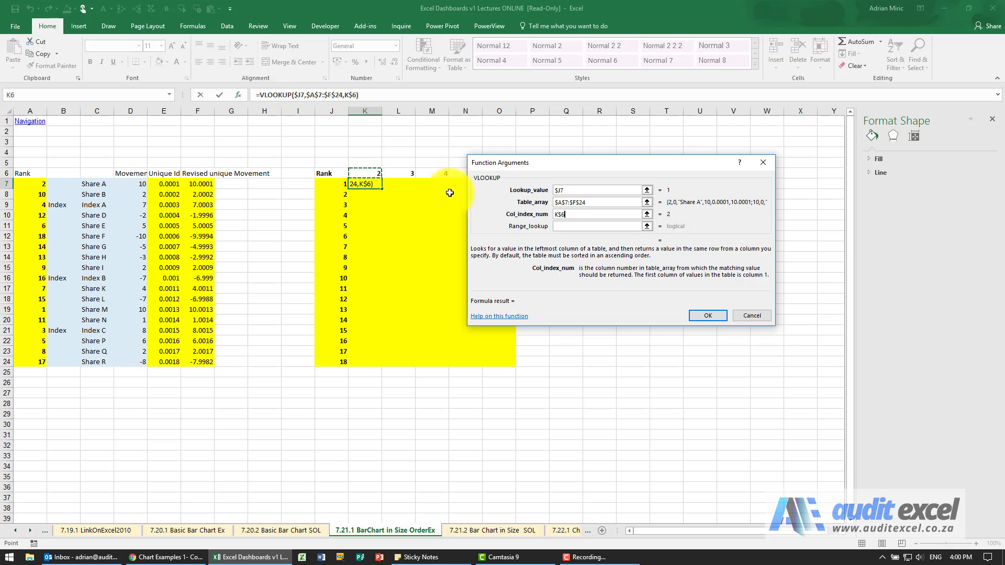
pyautogui.click(565, 224)
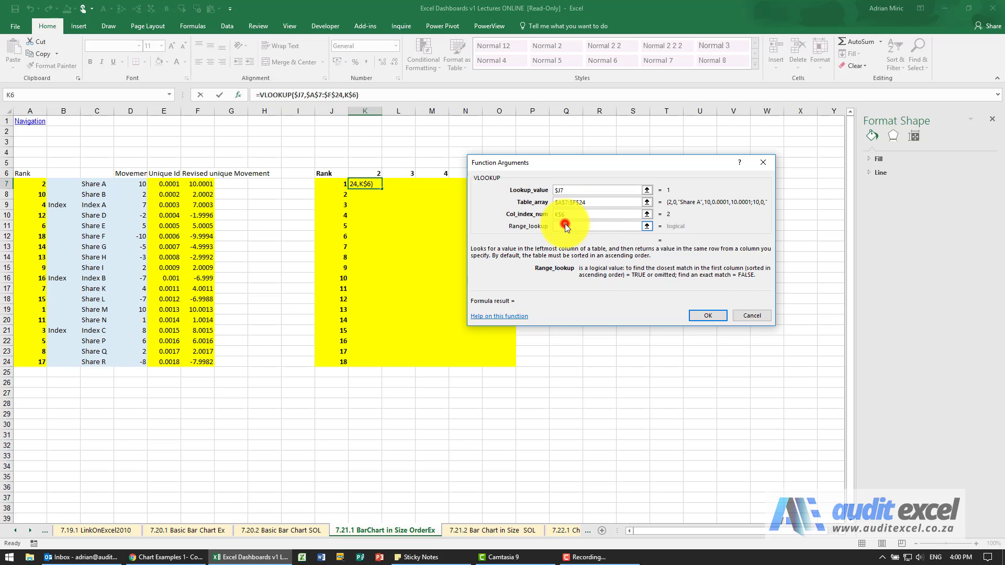
pyautogui.write('false')
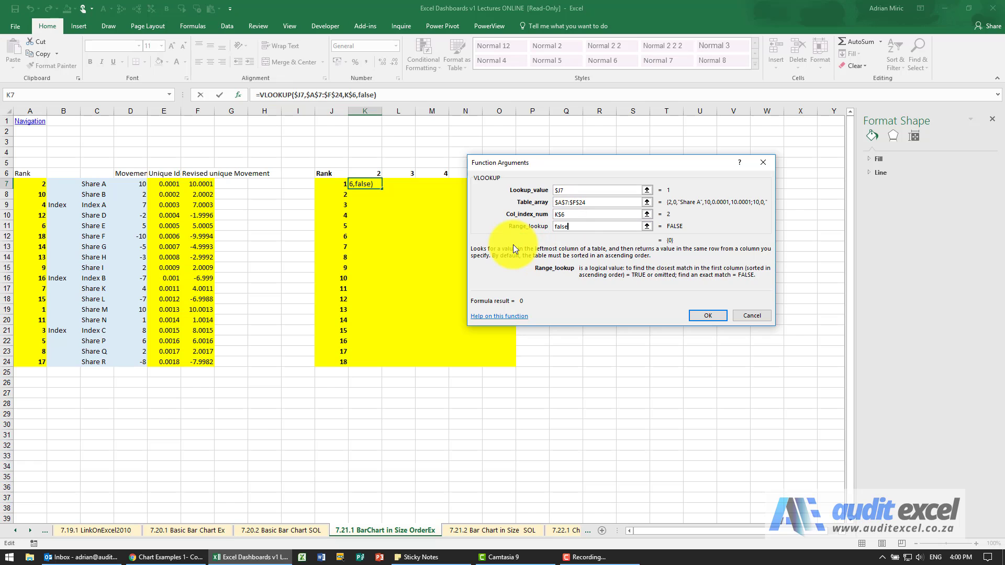
pyautogui.click(699, 315)
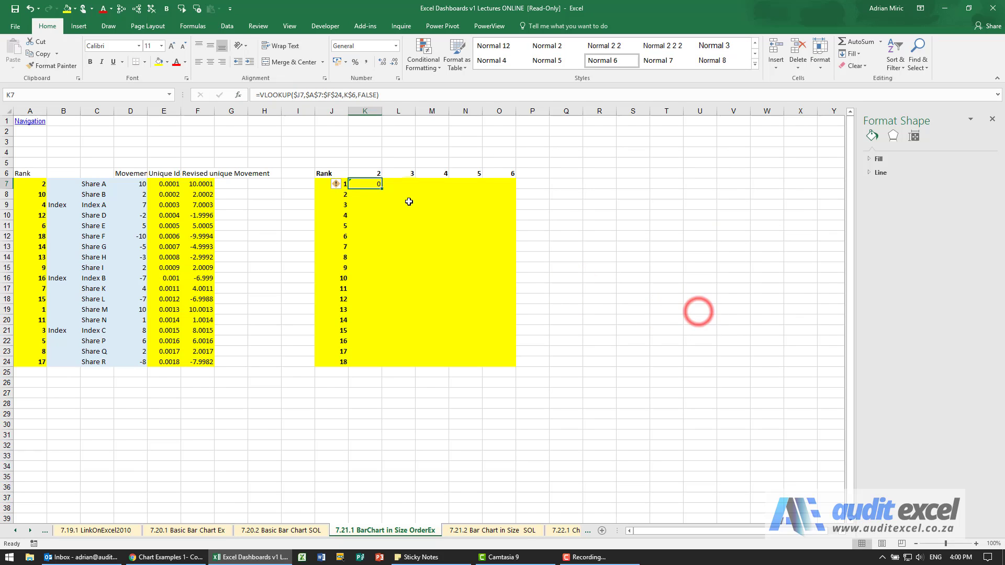
# Copy the K7 VLOOKUP across and down to fill K7:O24
pyautogui.moveTo(382, 189); pyautogui.dragTo(508, 365)
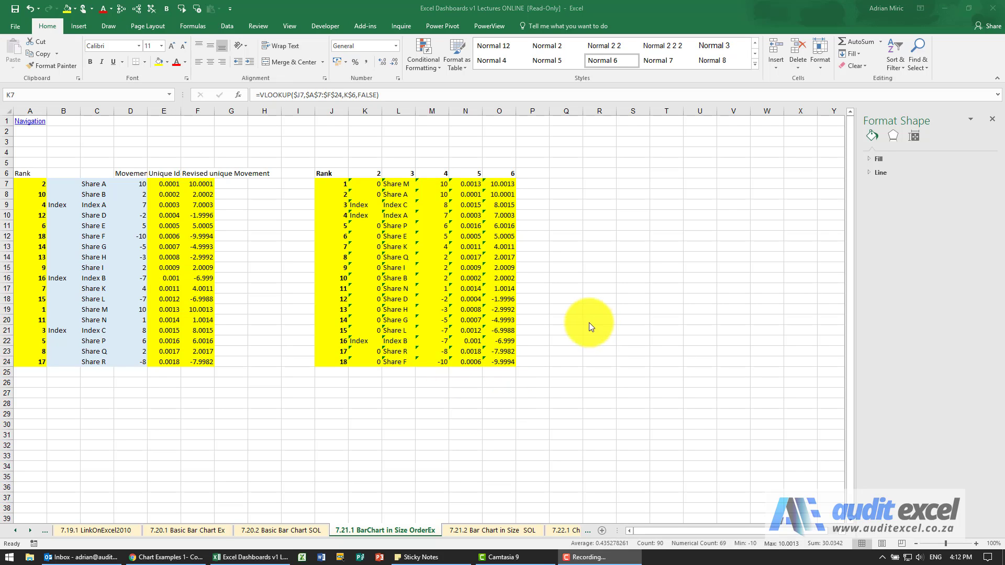
pyautogui.click(589, 323)
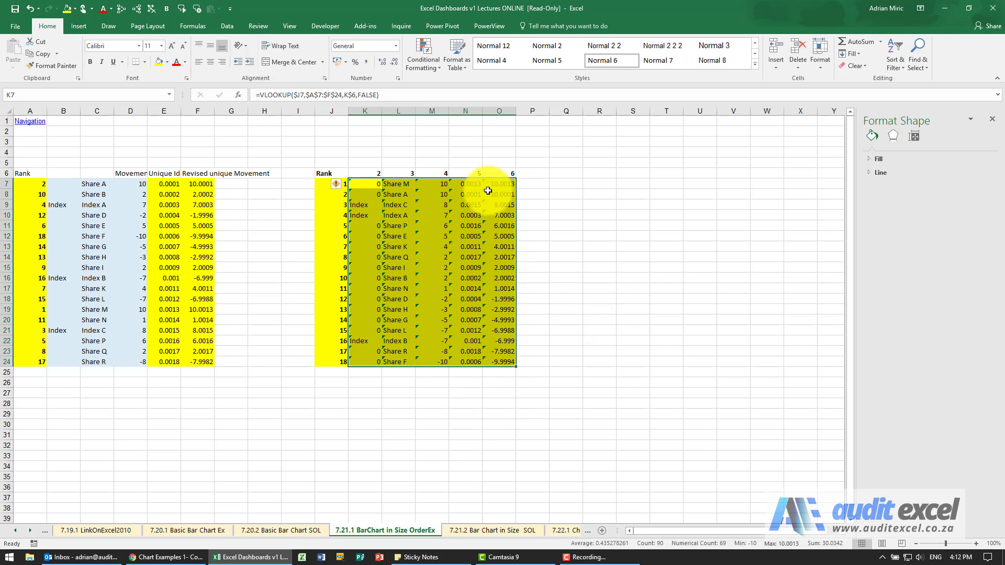
# Clear N7:O24 and put the headings 'Shares' in N6 and 'Index' in O6
pyautogui.moveTo(469, 183); pyautogui.dragTo(505, 358)
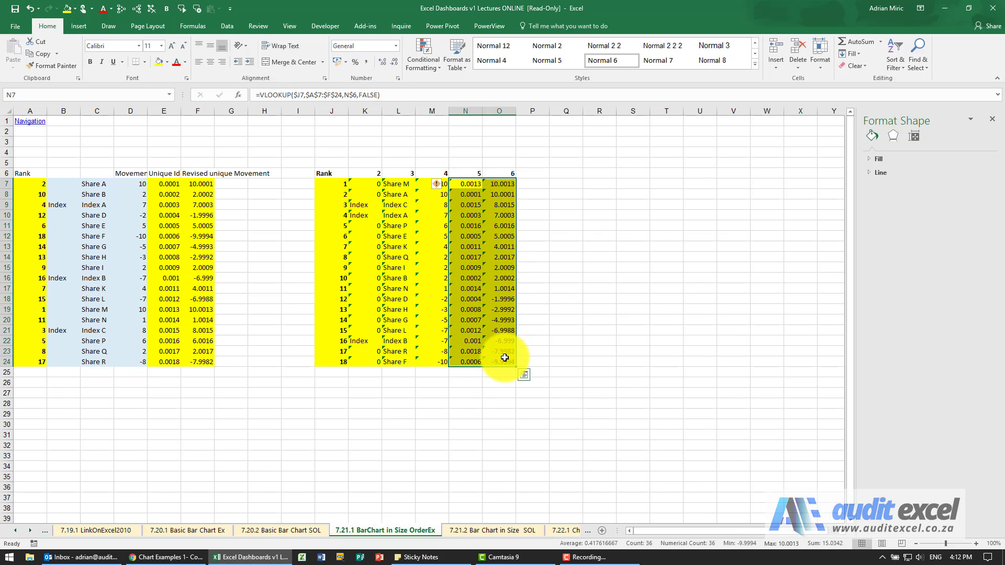
pyautogui.press('Delete')
pyautogui.press('Up')
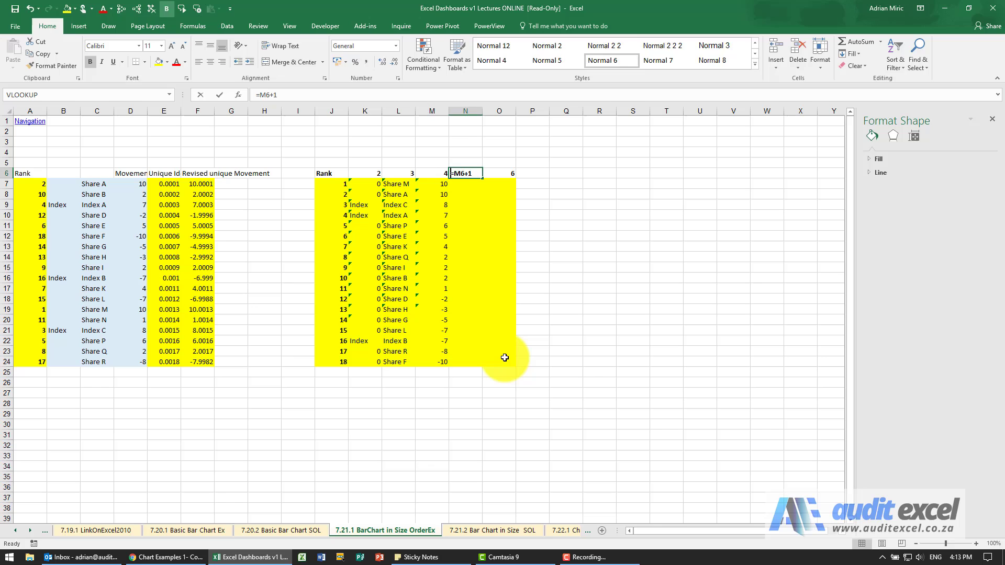
pyautogui.write('Shares')
pyautogui.press('Tab')
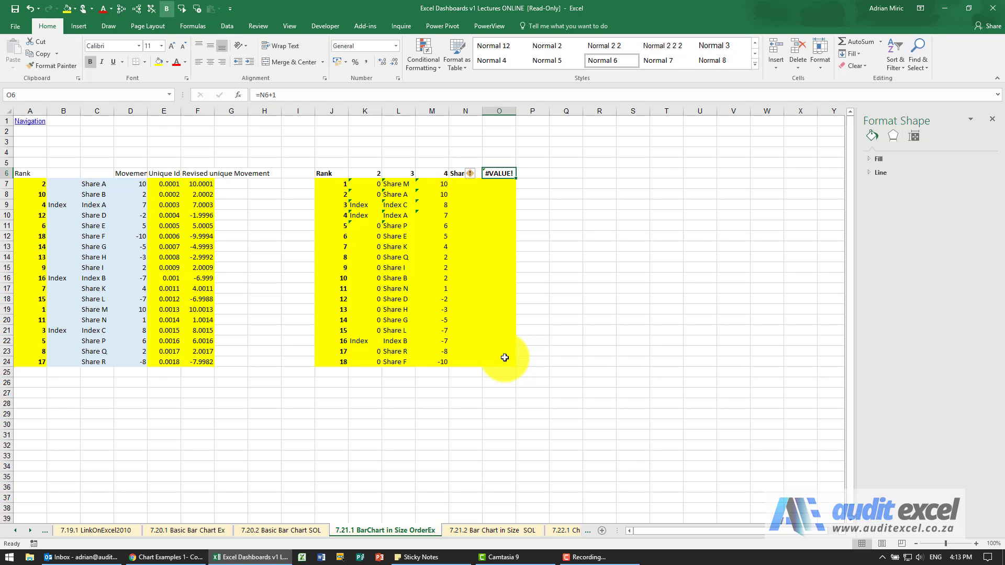
pyautogui.write('Inde')
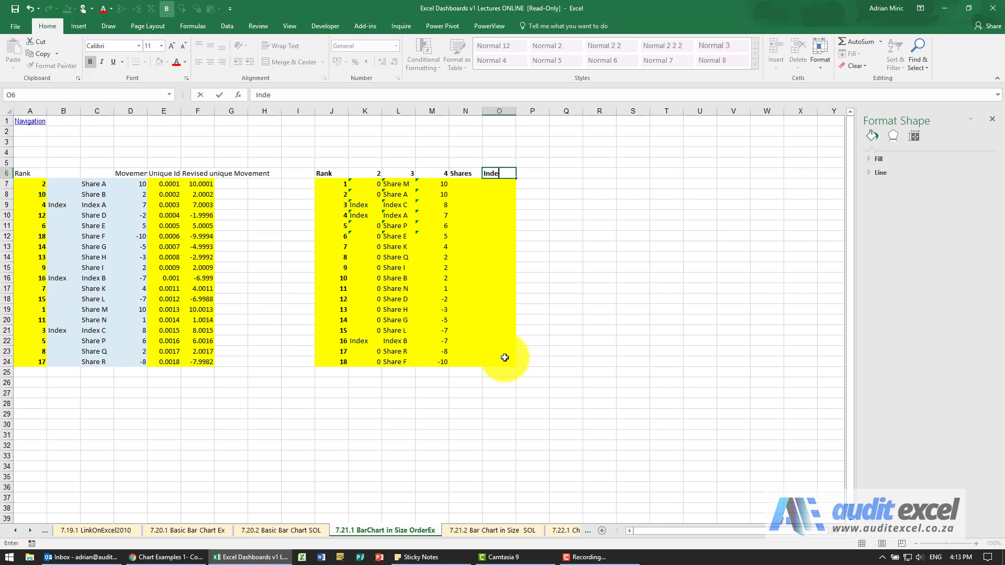
pyautogui.write('x')
pyautogui.press('Return')
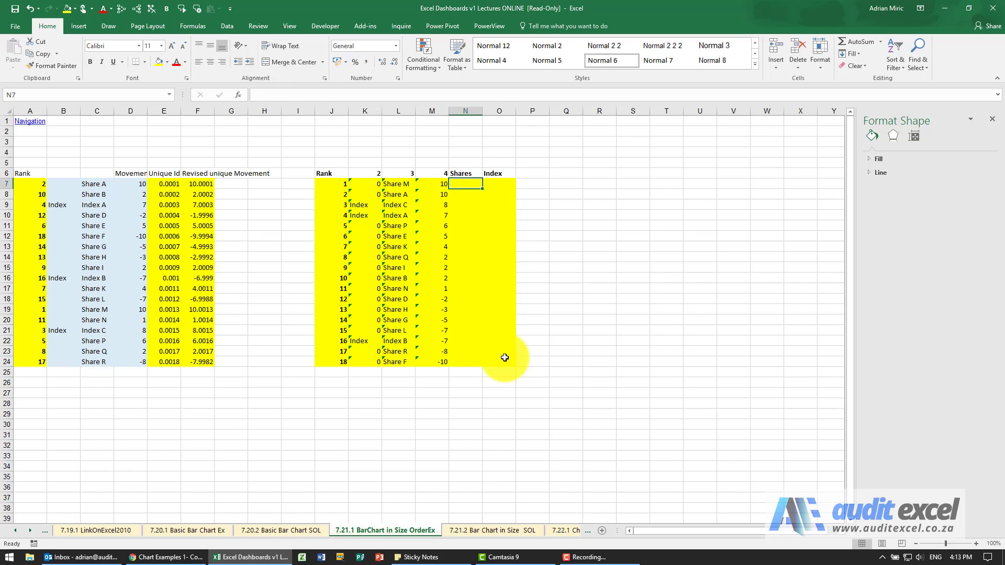
pyautogui.press('Down')
pyautogui.press('Down')
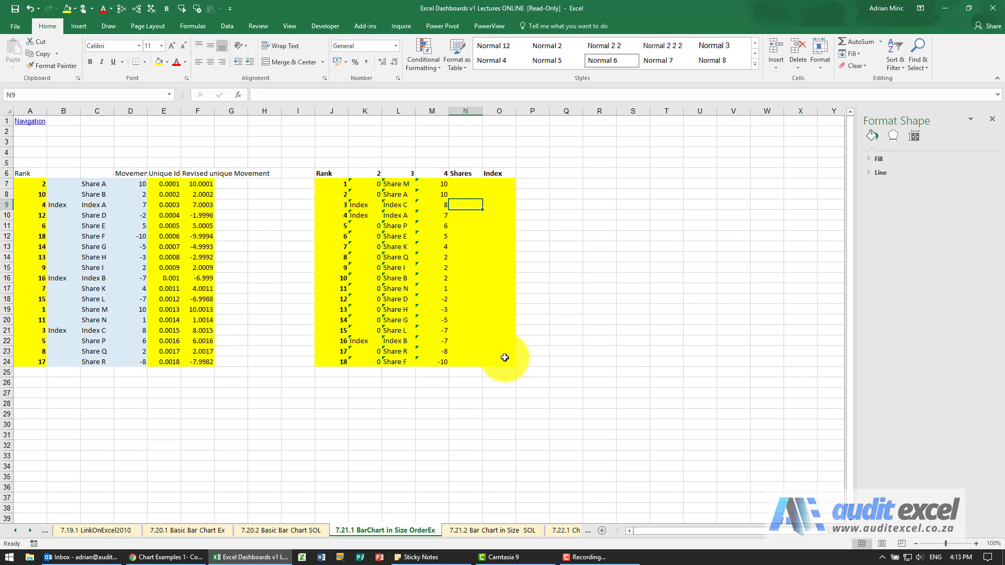
pyautogui.press('Right')
pyautogui.press('Up')
pyautogui.press('Up')
pyautogui.press('Left')
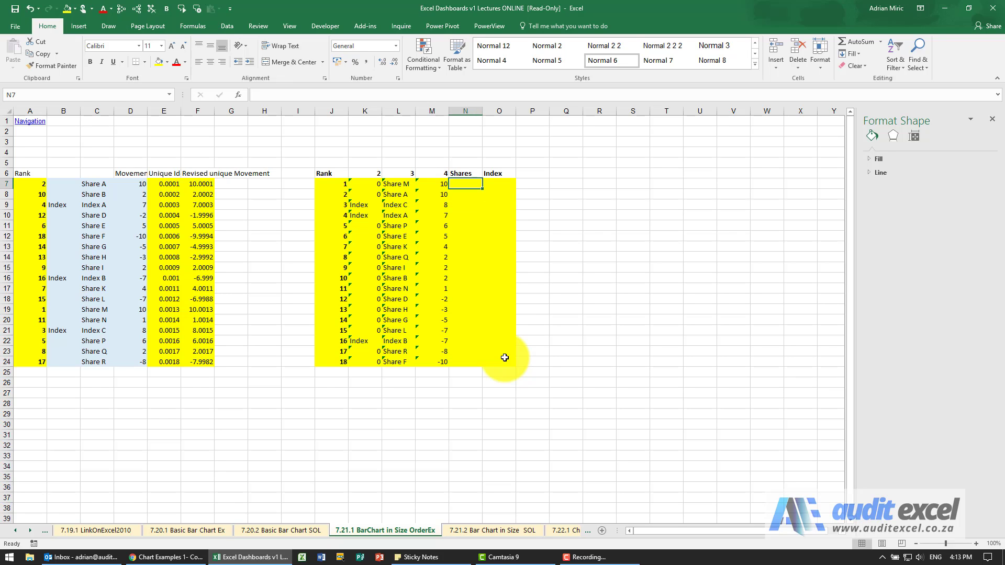
# Enter =IF(K7<>"Index",M7,"") in N7 and paste it down to N24
pyautogui.write('=if(')
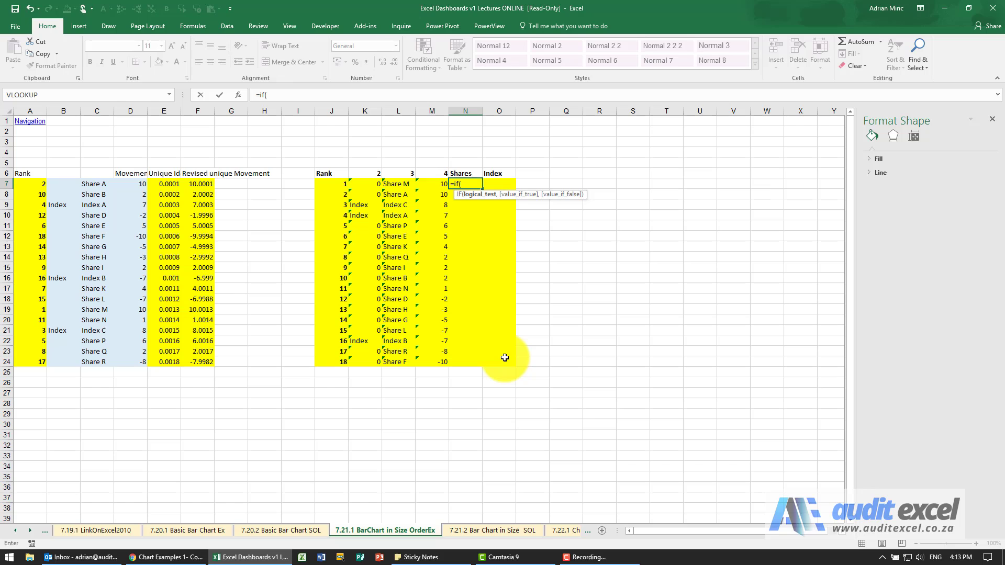
pyautogui.press('Left')
pyautogui.press('Left')
pyautogui.press('Left')
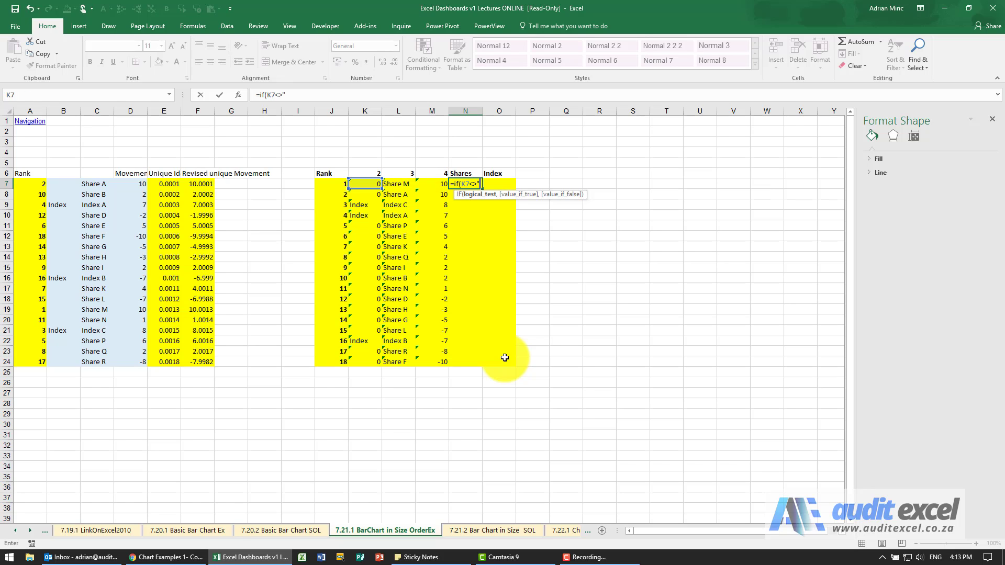
pyautogui.write('<>"Index",')
pyautogui.press('Left')
pyautogui.write(',')
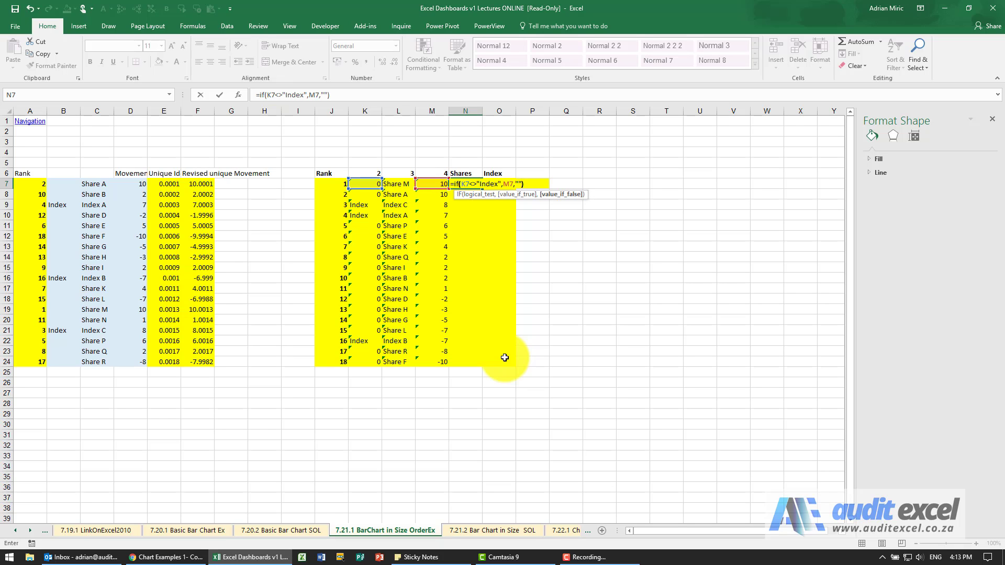
pyautogui.write('"")')
pyautogui.press('Return')
pyautogui.press('Up')
pyautogui.hotkey('ctrl', 'c')
pyautogui.press('Left')
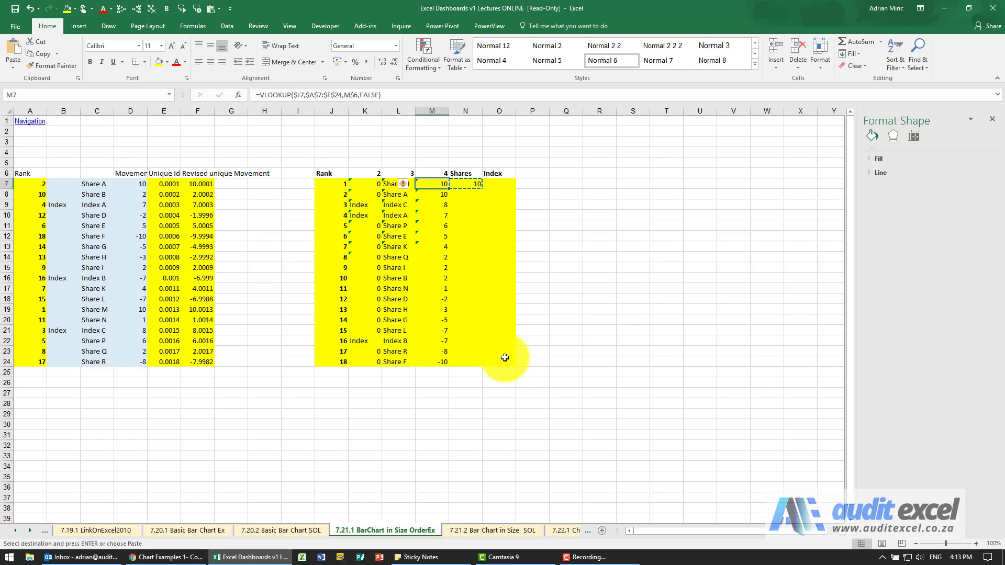
pyautogui.hotkey('ctrl', 'Down')
pyautogui.press('Right')
pyautogui.hotkey('ctrl', 'shift', 'Up')
pyautogui.hotkey('ctrl', 'v')
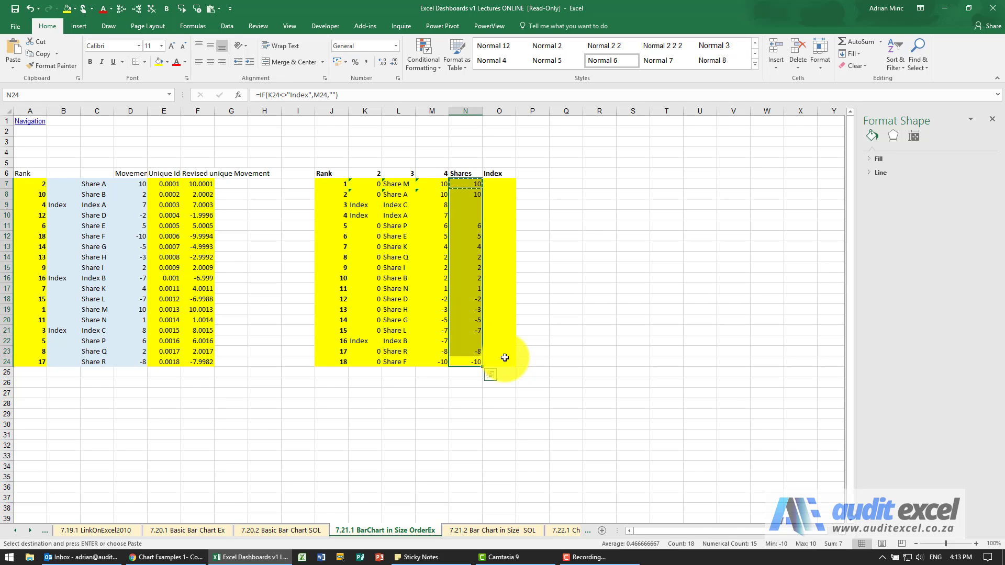
pyautogui.press('Up')
# Enter =IF(K7="Index",M7,"") in O7 and fill it down to O24
pyautogui.hotkey('ctrl', 'Up')
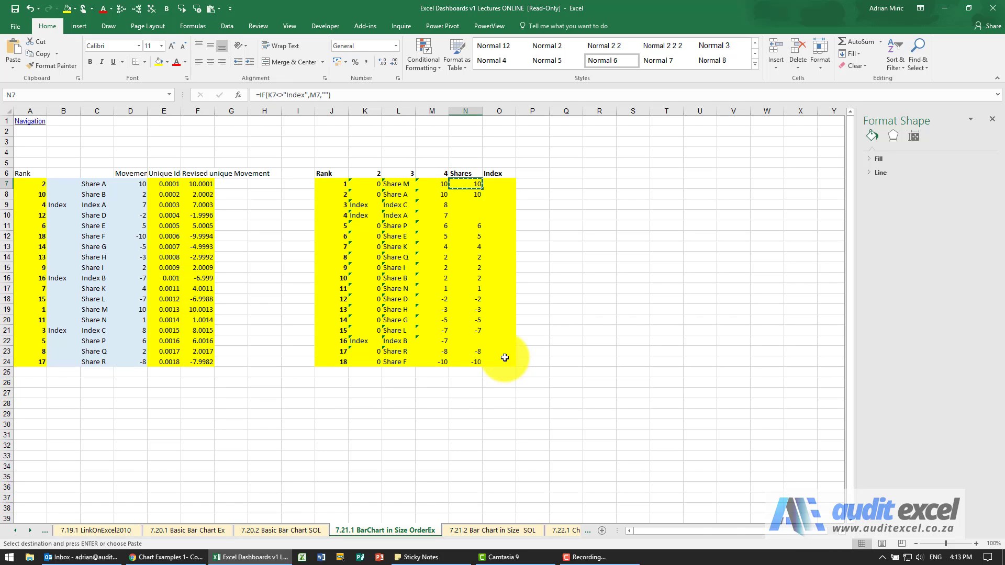
pyautogui.press('Right')
pyautogui.write('=if')
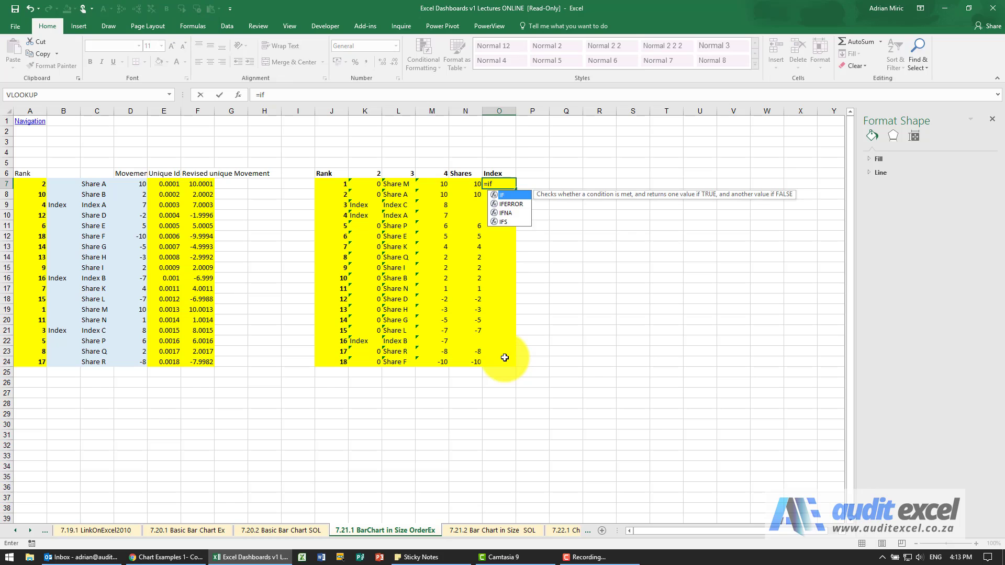
pyautogui.write('(')
pyautogui.press('Left')
pyautogui.press('Left')
pyautogui.press('Left')
pyautogui.press('Left')
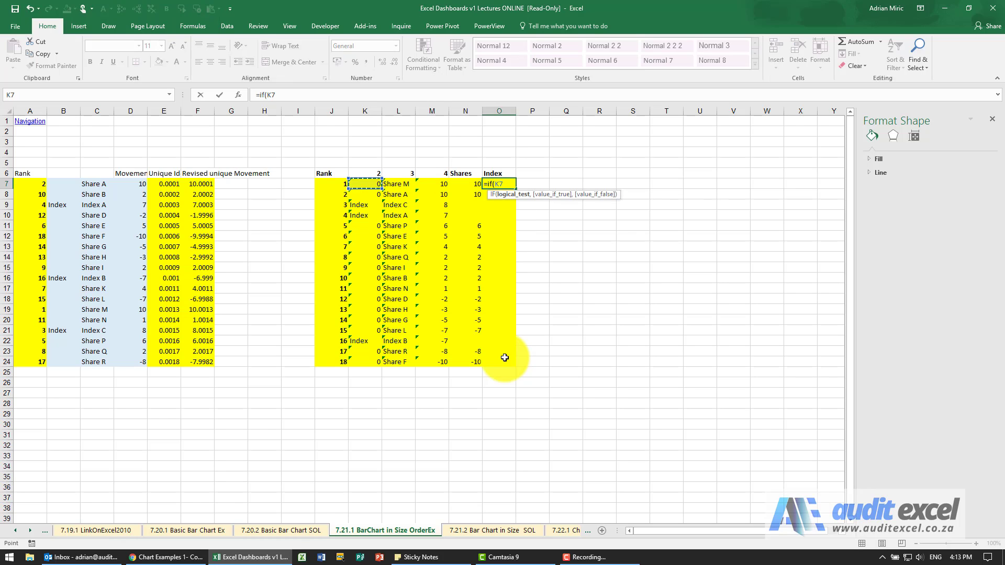
pyautogui.write('="Index')
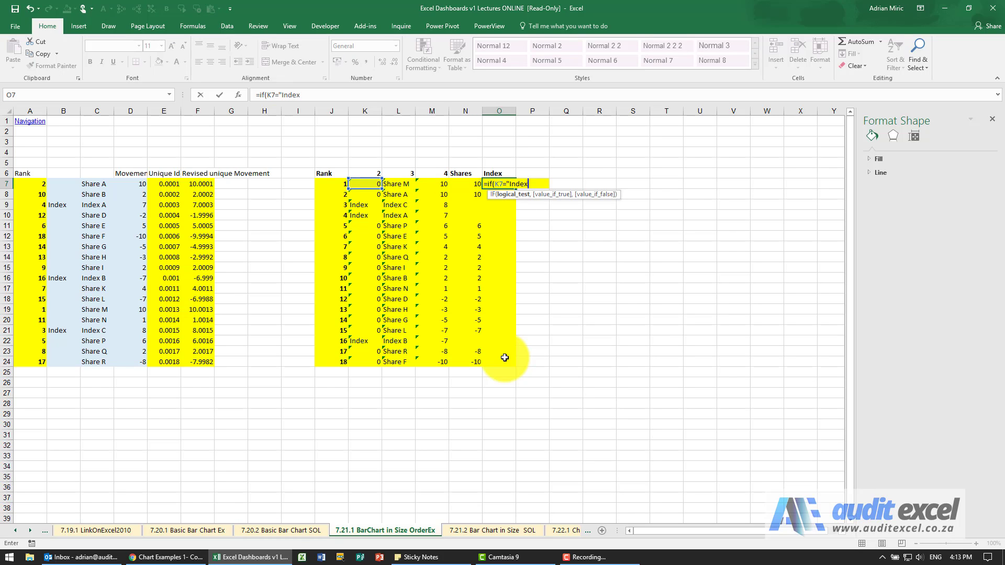
pyautogui.write('",')
pyautogui.press('Left')
pyautogui.press('Left')
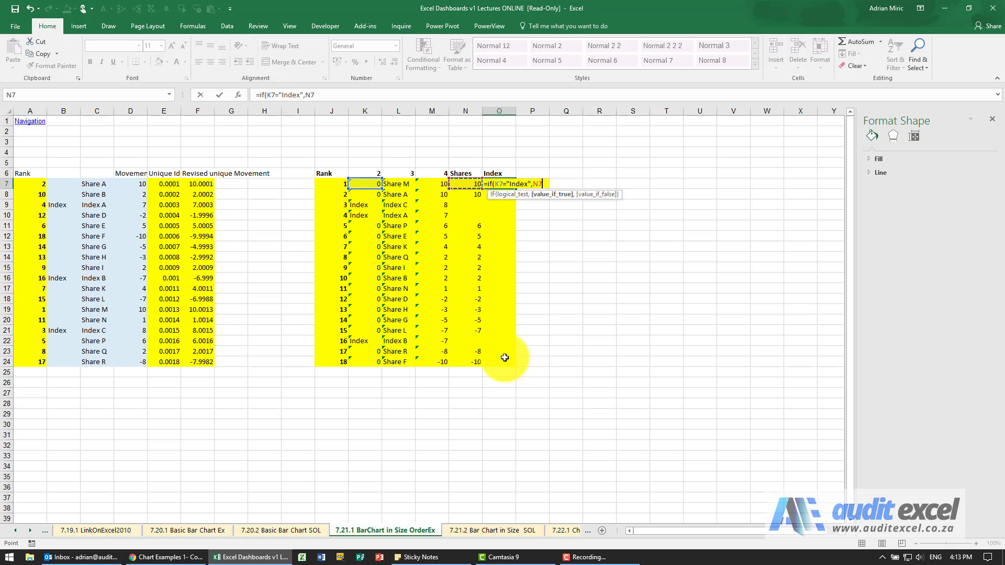
pyautogui.write(',')
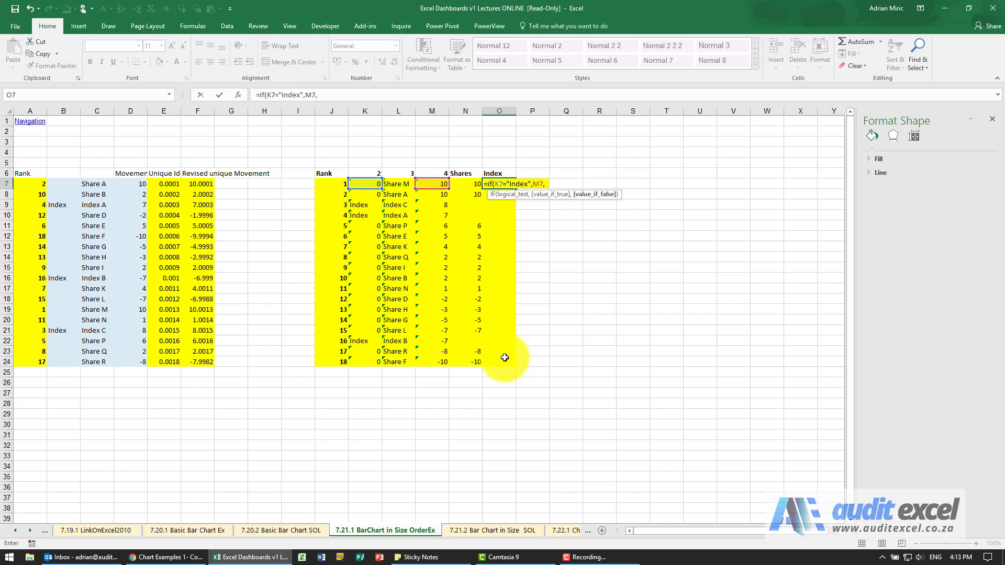
pyautogui.press('Return')
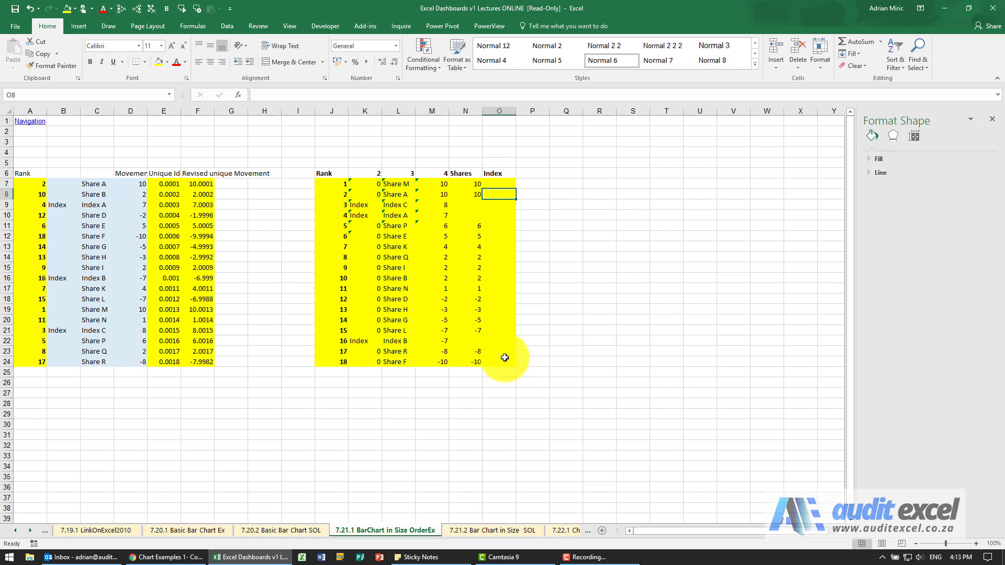
pyautogui.click(497, 180)
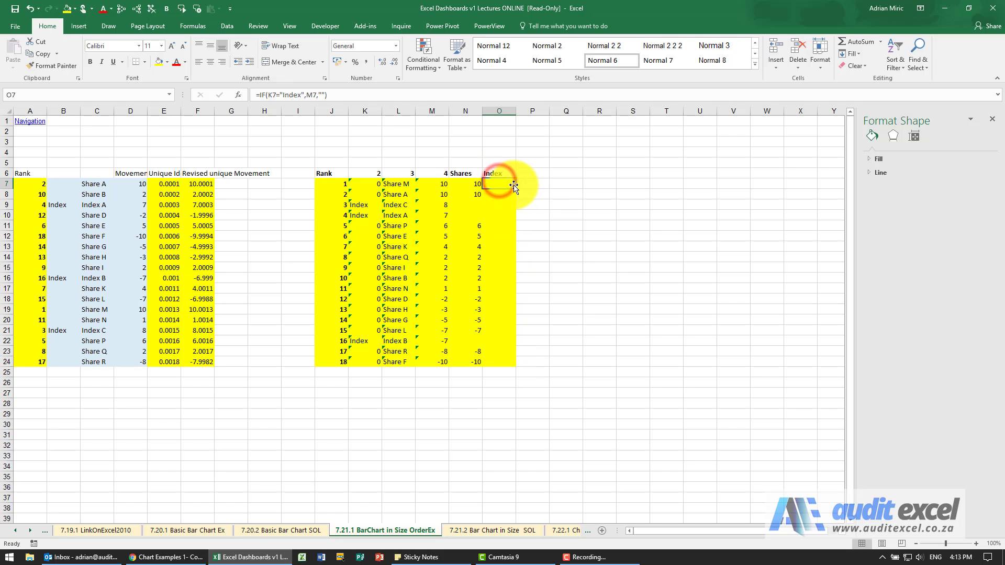
pyautogui.moveTo(515, 189); pyautogui.dragTo(501, 363)
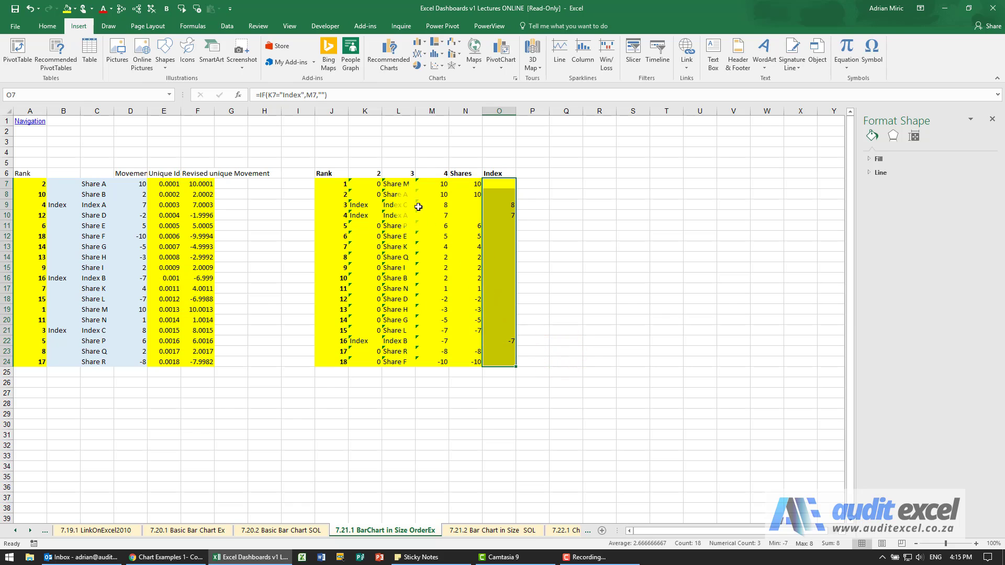
# Insert a clustered bar chart from names L7:L24 plus the Shares and Index columns
pyautogui.moveTo(398, 184); pyautogui.dragTo(393, 358)
pyautogui.moveTo(469, 184); pyautogui.dragTo(487, 358)
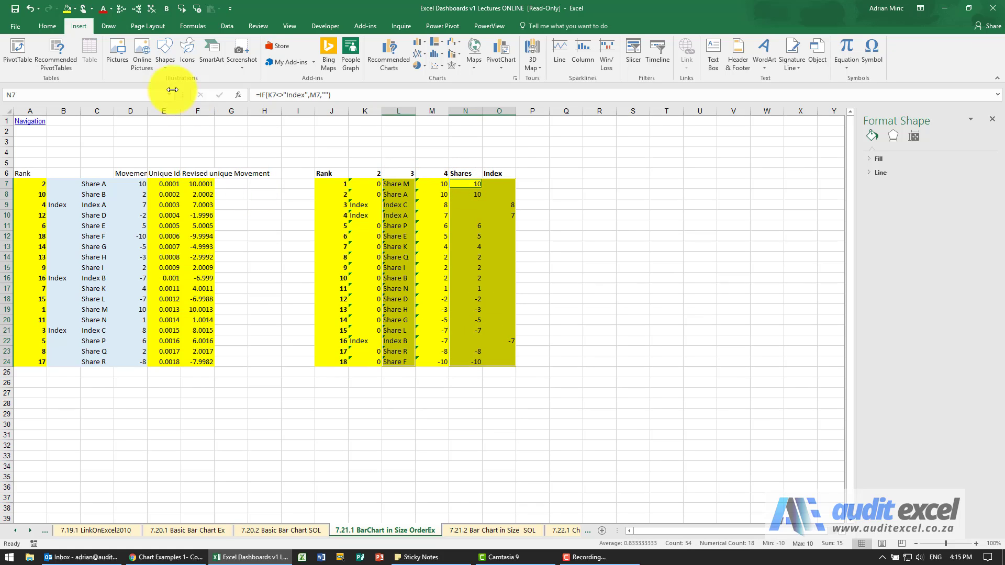
pyautogui.click(73, 25)
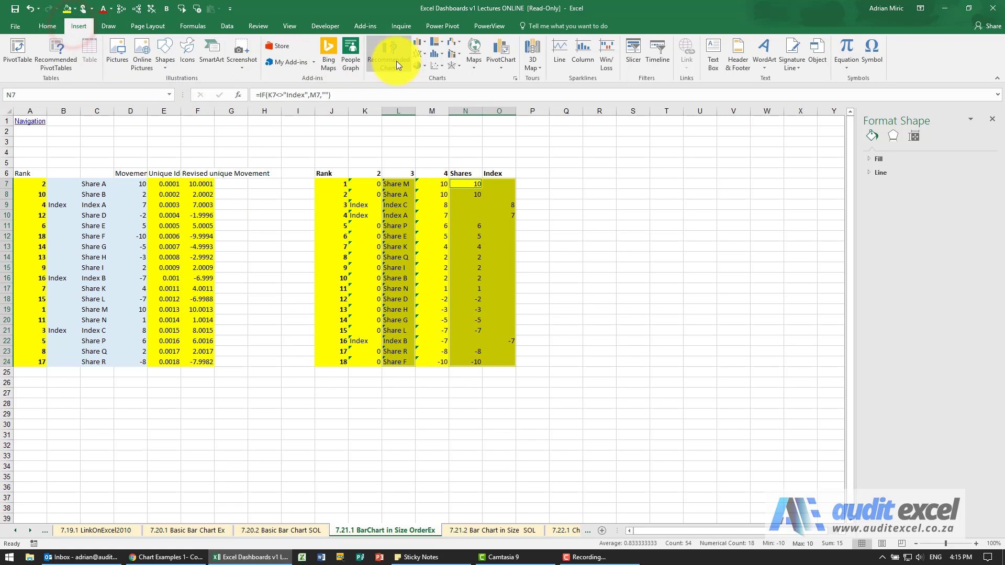
pyautogui.click(415, 45)
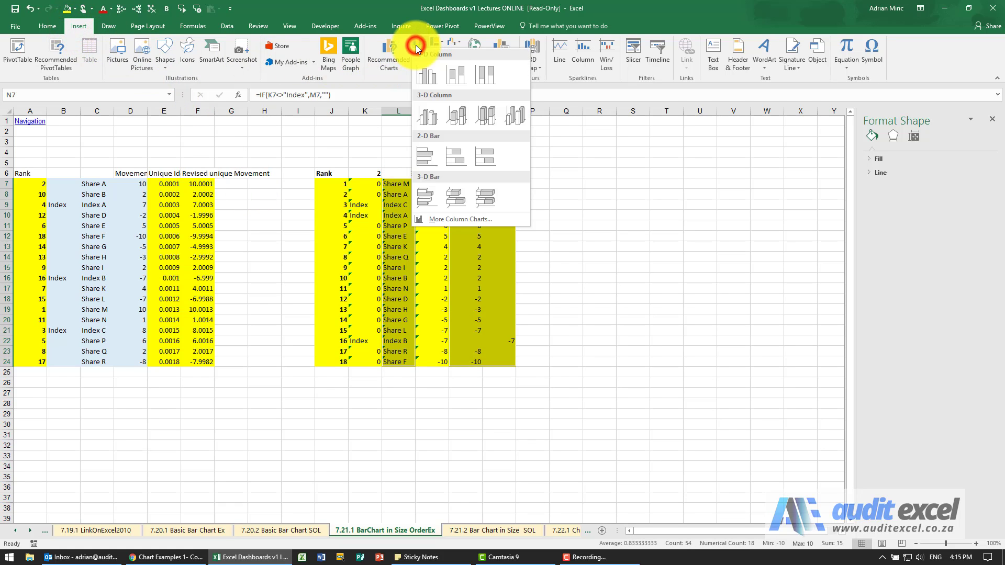
pyautogui.click(425, 154)
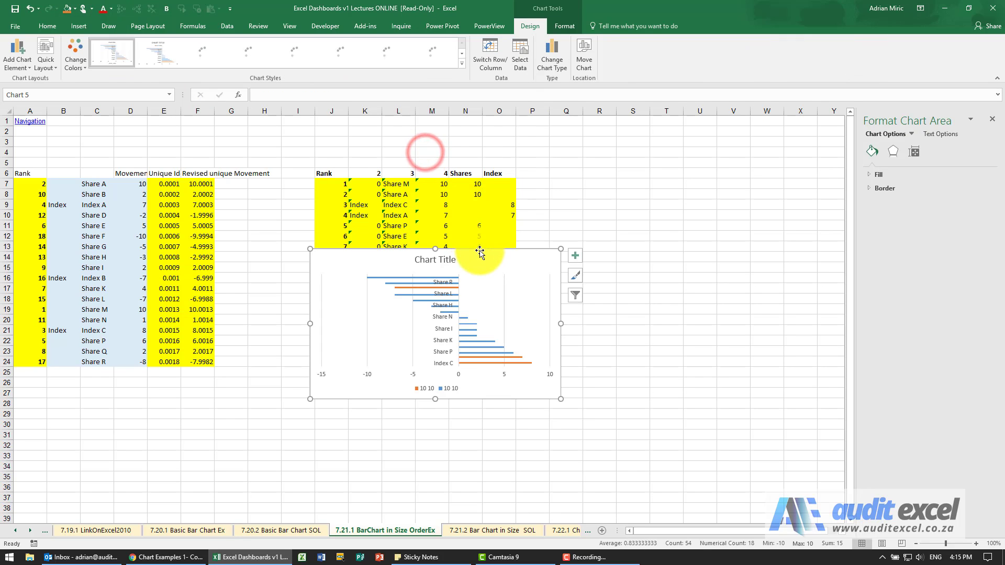
# Move the chart right of the table and stretch it down to about row 31
pyautogui.moveTo(481, 255); pyautogui.dragTo(703, 142)
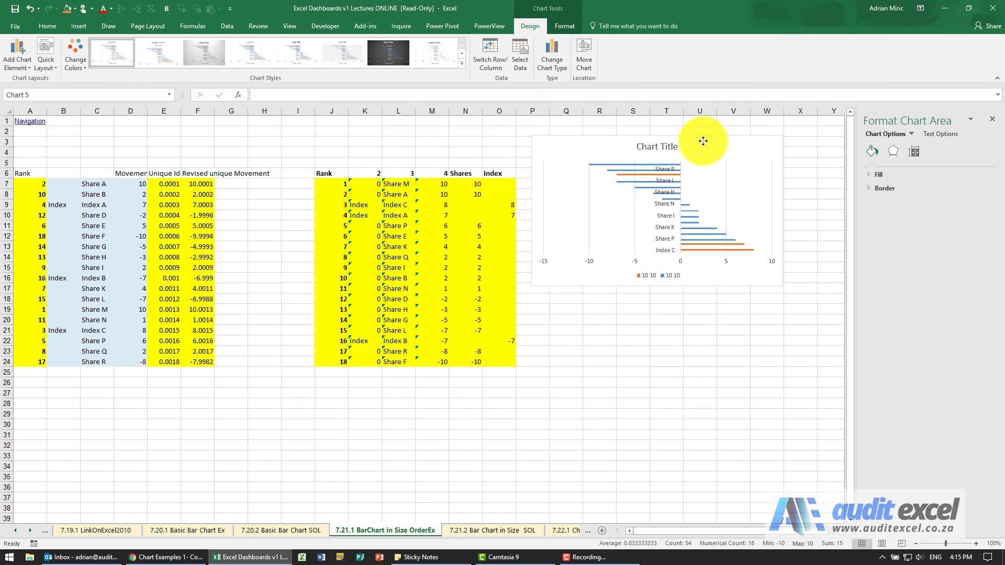
pyautogui.moveTo(657, 285); pyautogui.dragTo(663, 432)
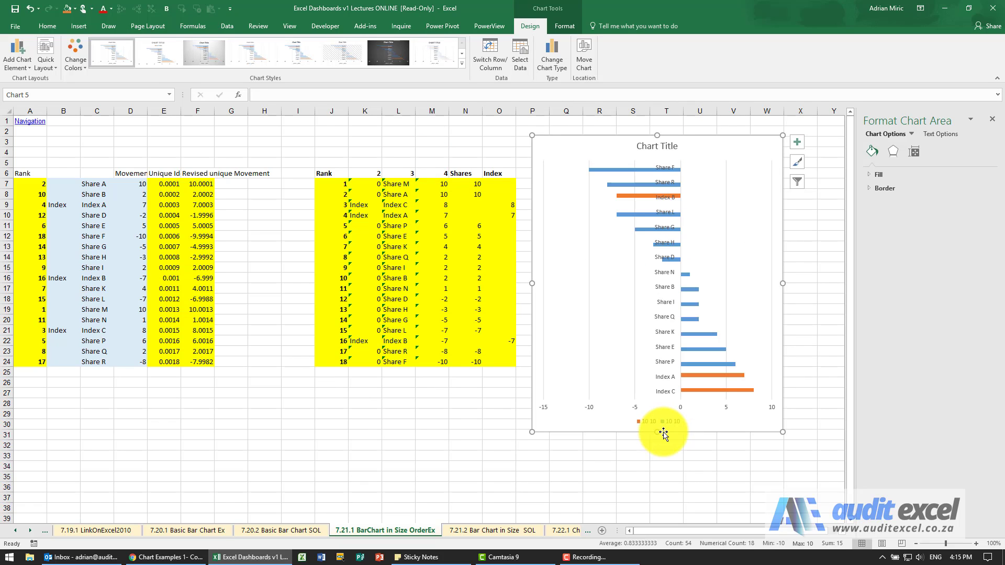
pyautogui.click(692, 151)
pyautogui.click(697, 153)
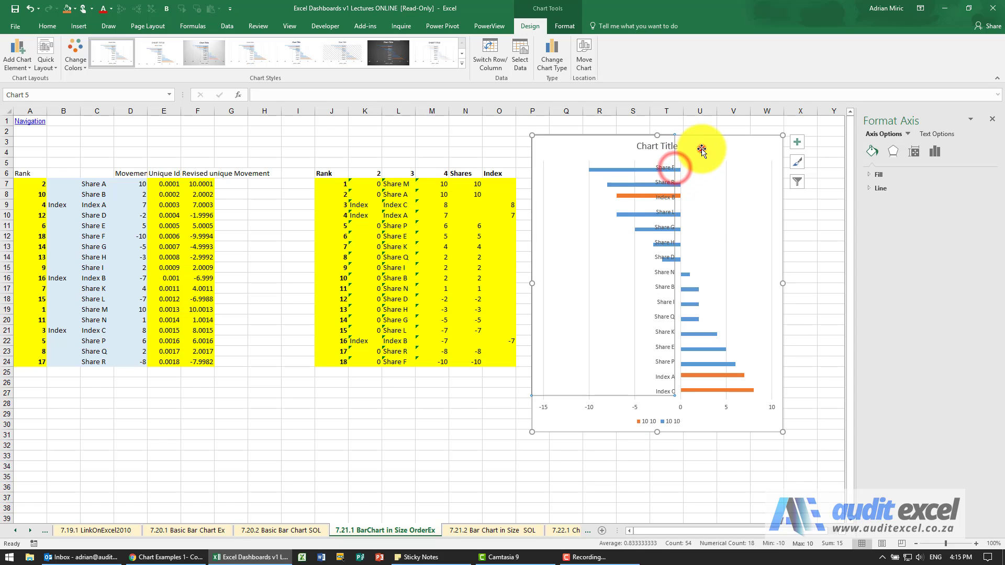
pyautogui.click(702, 151)
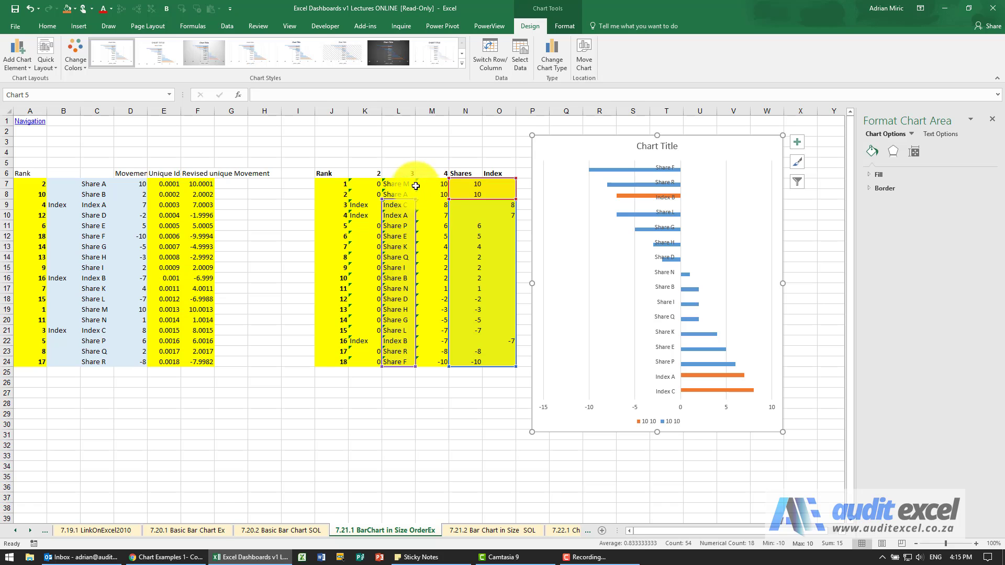
# In Select Data, set the first series name to N6 and its values to N7:N24
pyautogui.rightClick(710, 146)
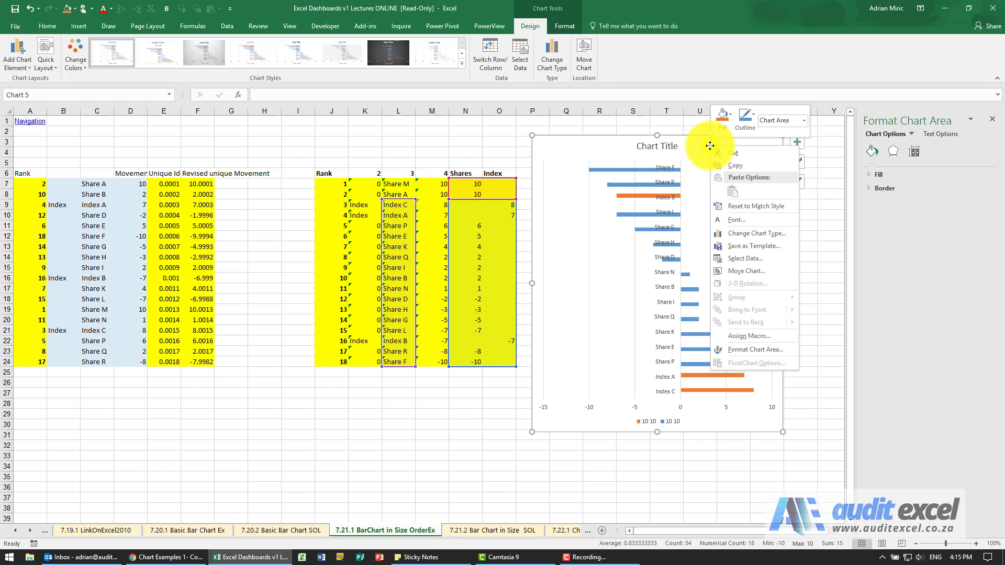
pyautogui.click(737, 254)
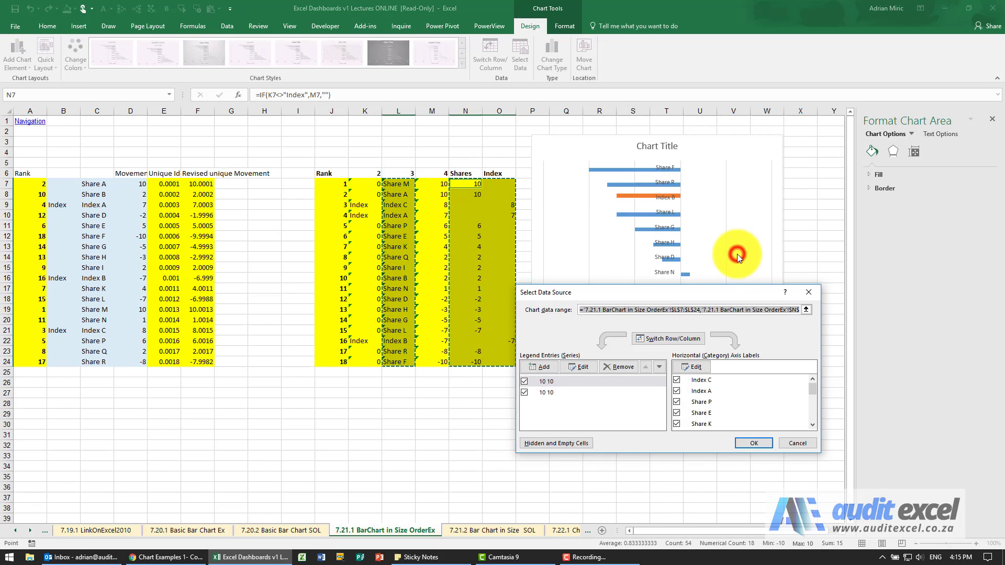
pyautogui.click(575, 387)
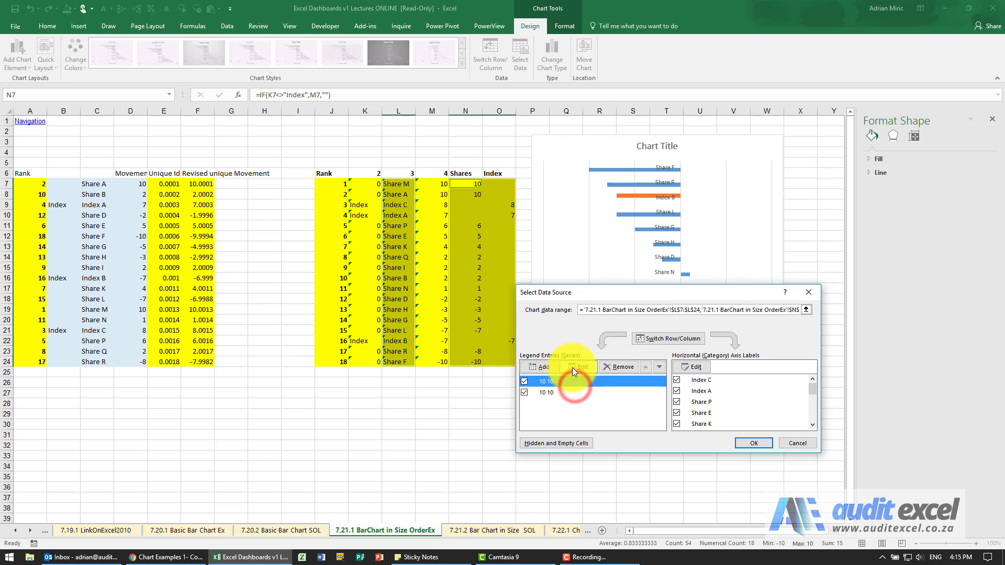
pyautogui.click(572, 367)
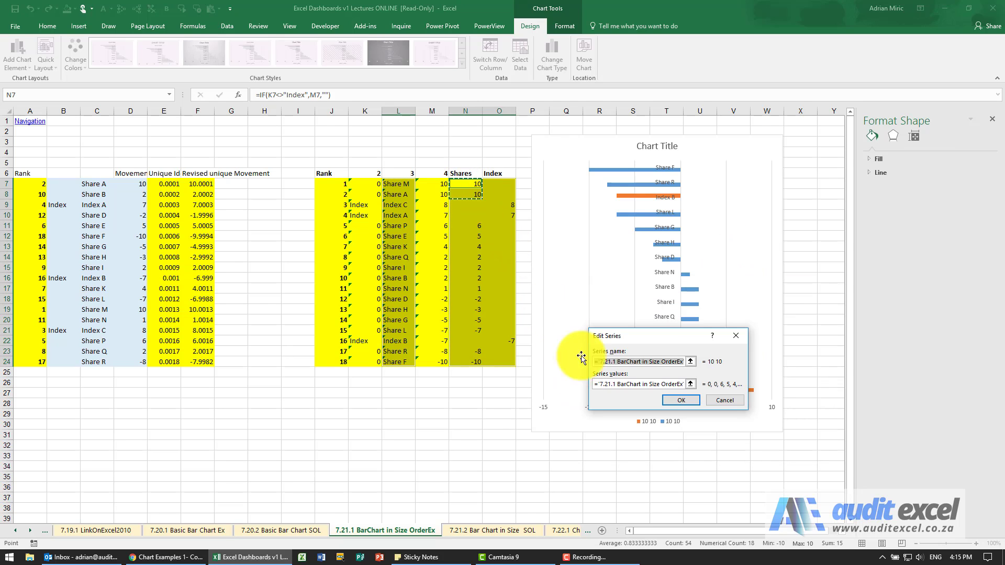
pyautogui.click(613, 385)
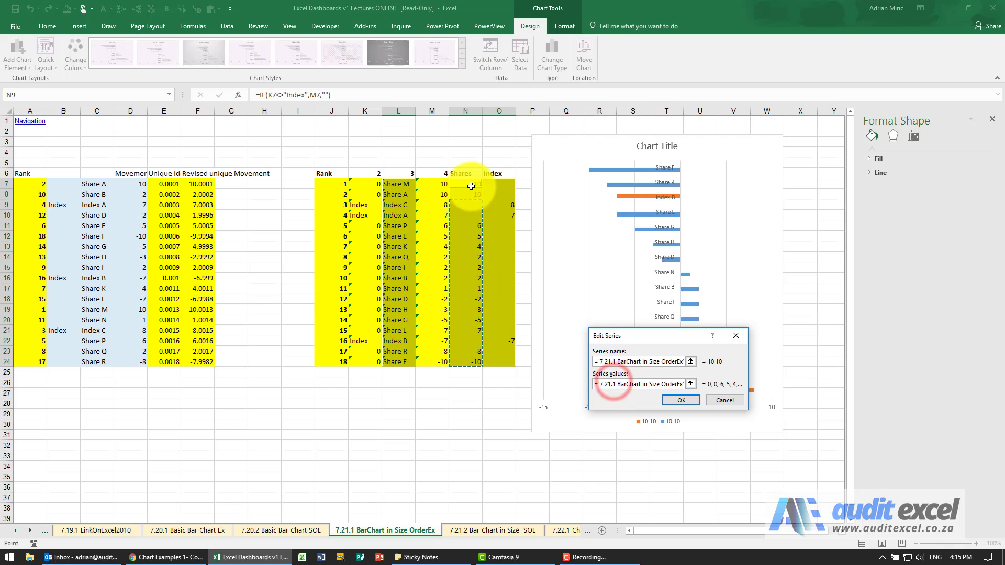
pyautogui.click(613, 361)
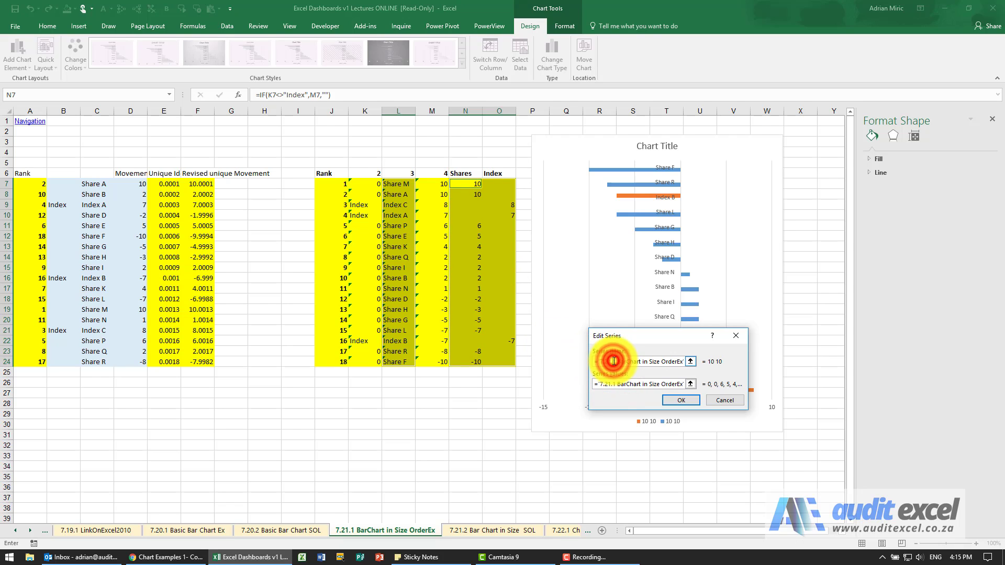
pyautogui.moveTo(596, 362); pyautogui.dragTo(658, 362)
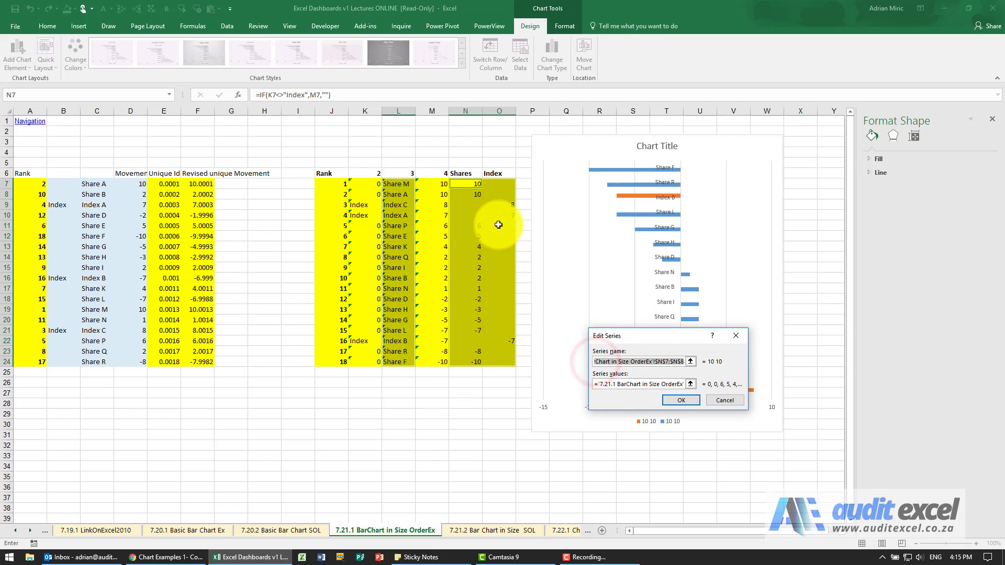
pyautogui.click(466, 174)
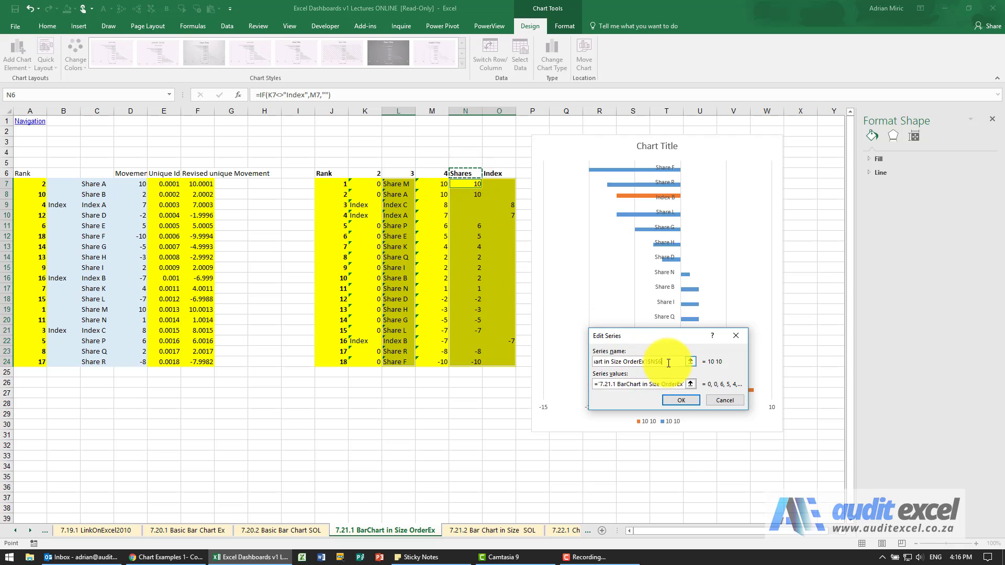
pyautogui.moveTo(607, 361); pyautogui.dragTo(570, 416)
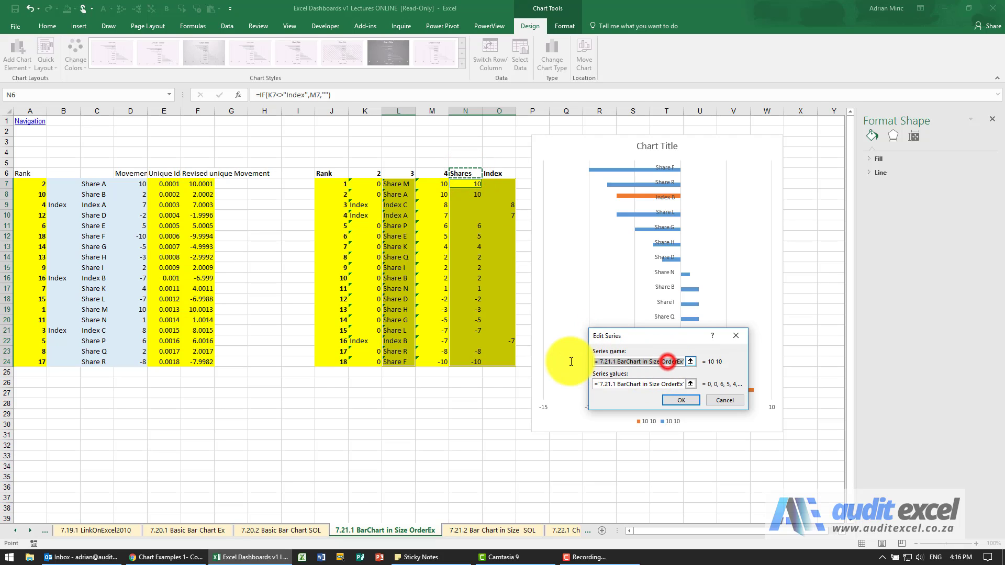
pyautogui.click(612, 385)
pyautogui.press('BackSpace')
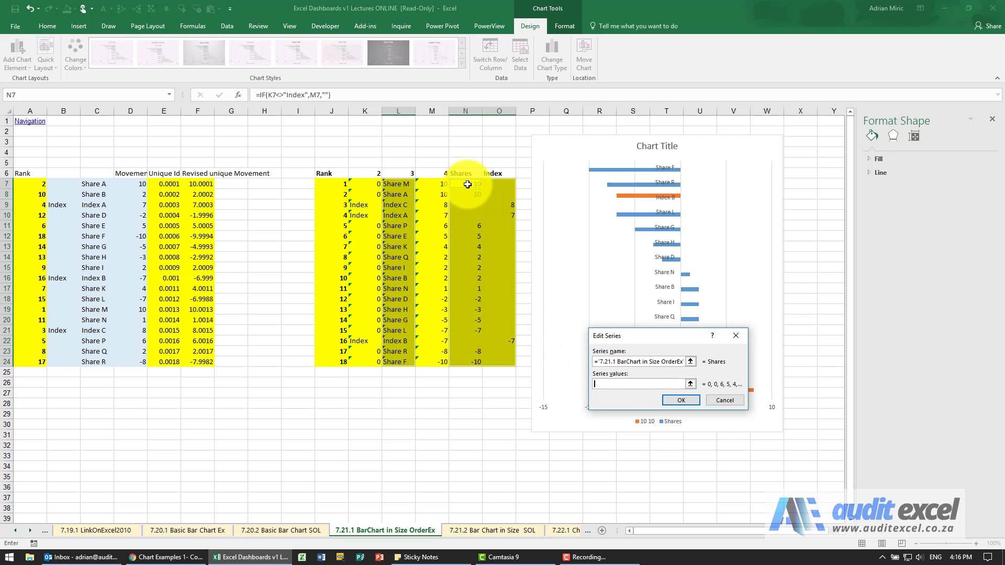
pyautogui.moveTo(467, 185); pyautogui.dragTo(468, 364)
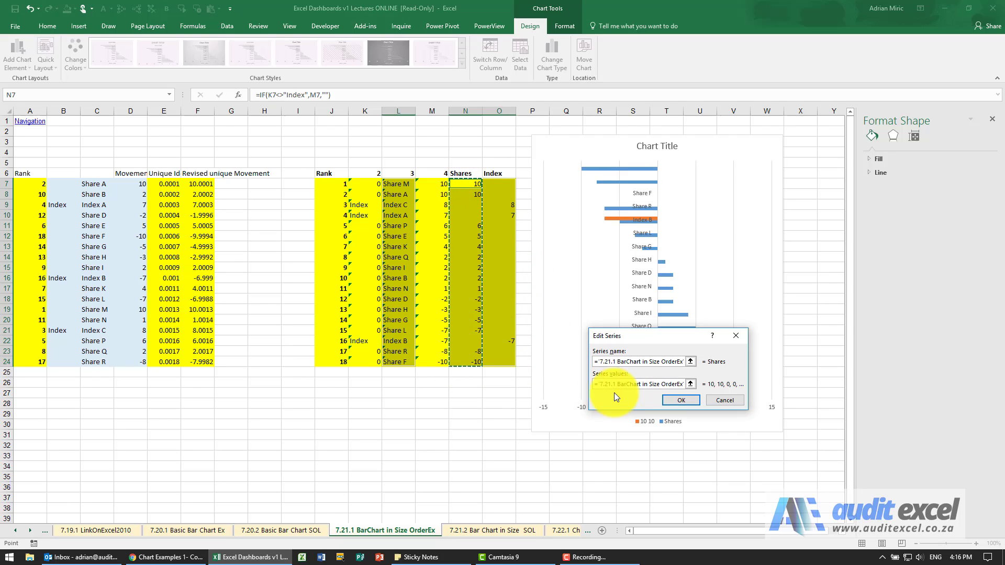
pyautogui.click(679, 401)
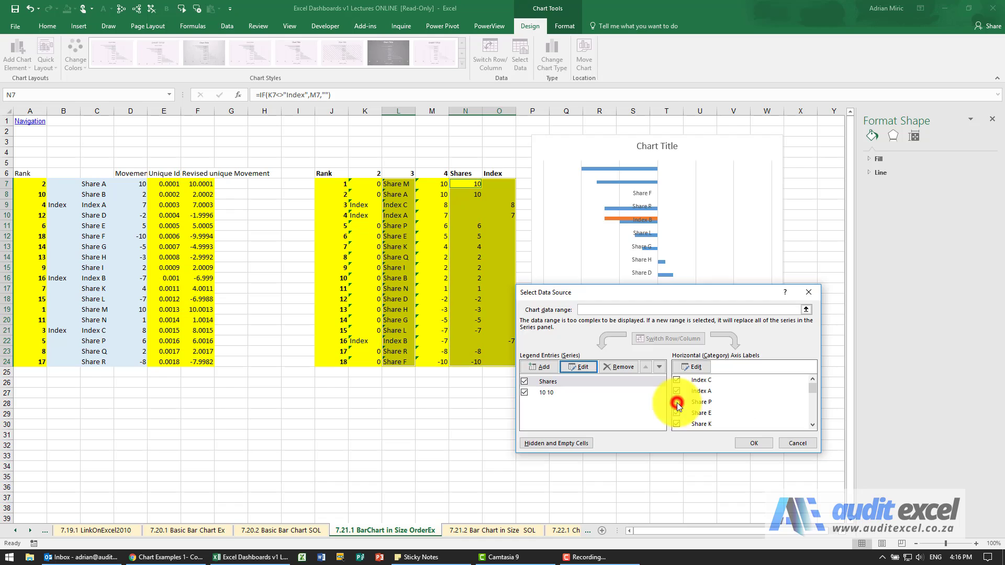
# Set the second series name to O6 and its values to O7:O24
pyautogui.click(578, 391)
pyautogui.click(579, 367)
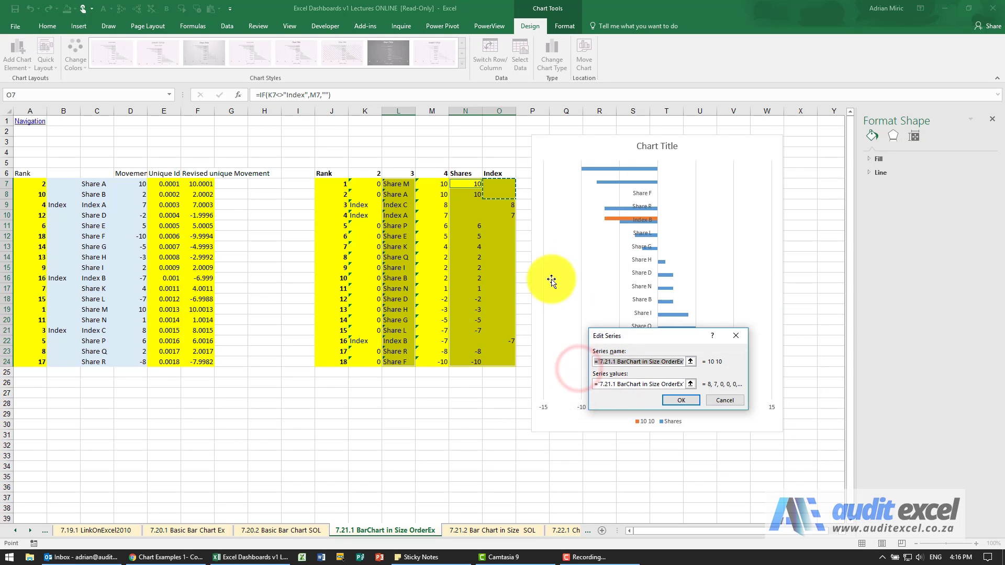
pyautogui.moveTo(498, 187); pyautogui.dragTo(494, 174)
pyautogui.click(494, 174)
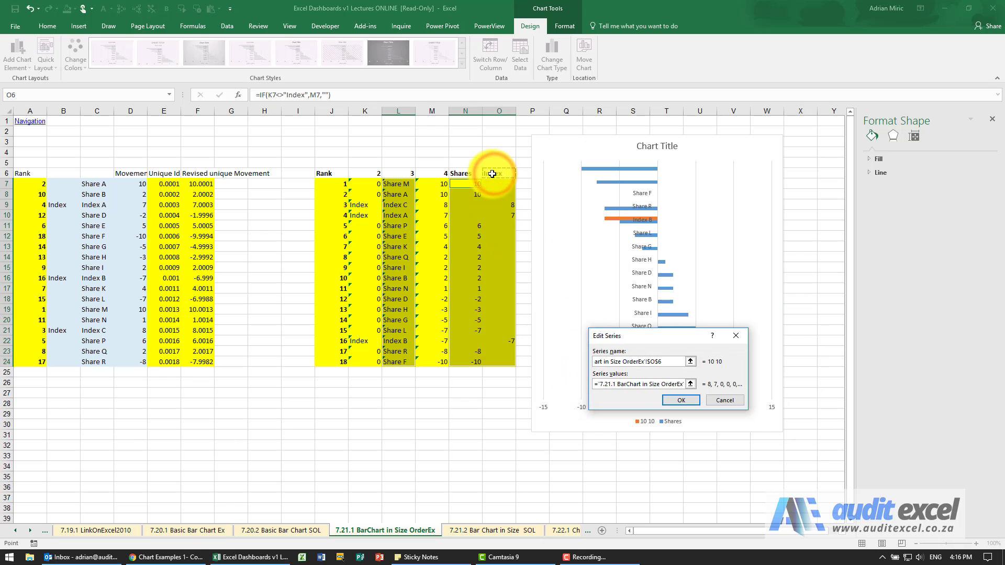
pyautogui.press('Tab')
pyautogui.moveTo(500, 183); pyautogui.dragTo(507, 357)
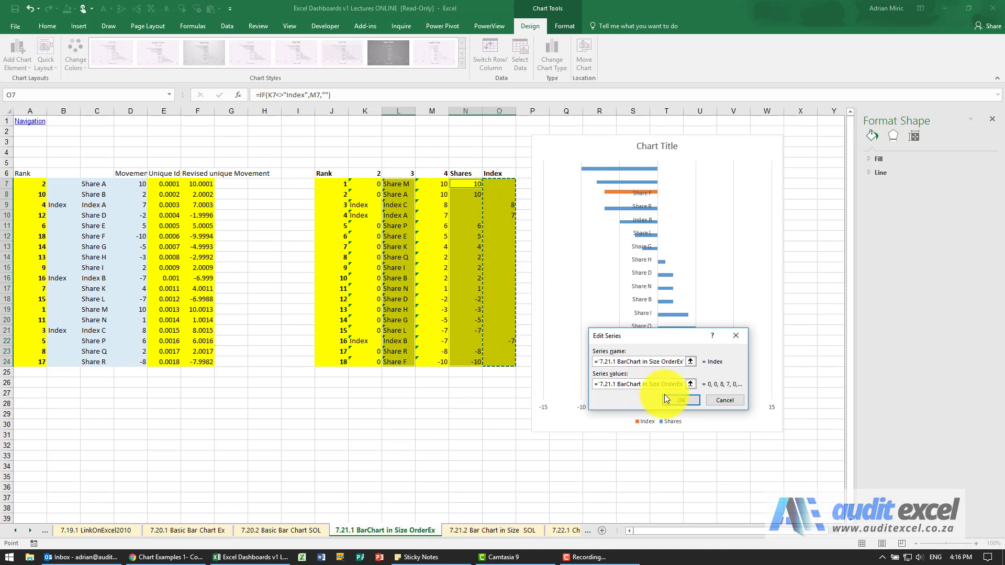
pyautogui.click(679, 407)
# Use L7:L24 as the category axis labels and apply the data source
pyautogui.click(692, 367)
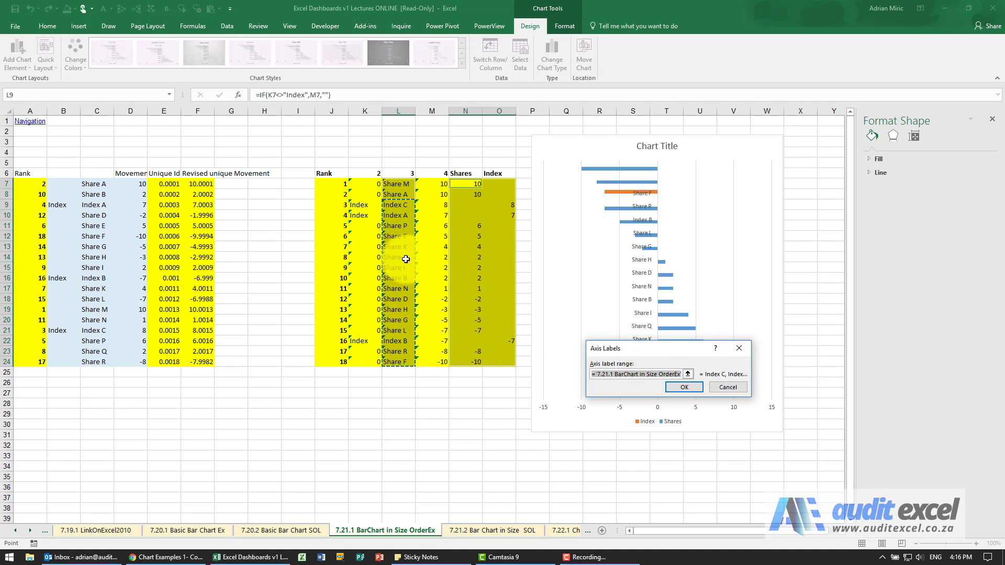
pyautogui.moveTo(395, 184); pyautogui.dragTo(395, 363)
pyautogui.click(667, 388)
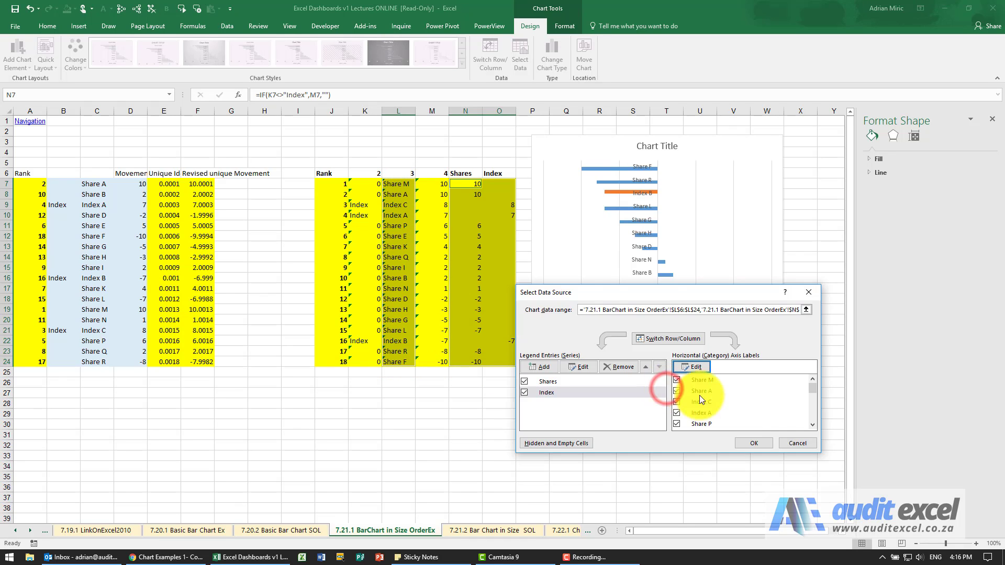
pyautogui.click(748, 439)
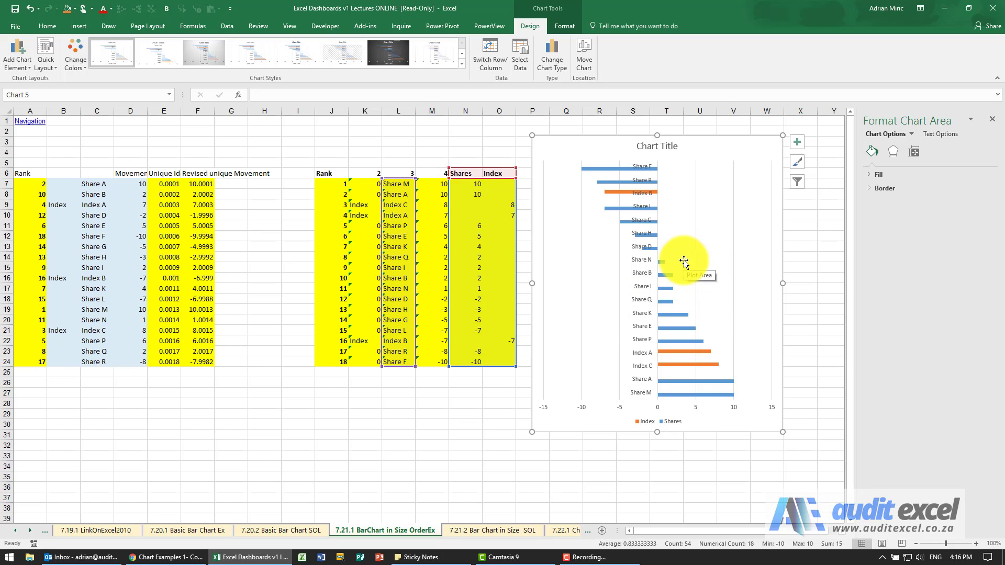
pyautogui.press('F9')
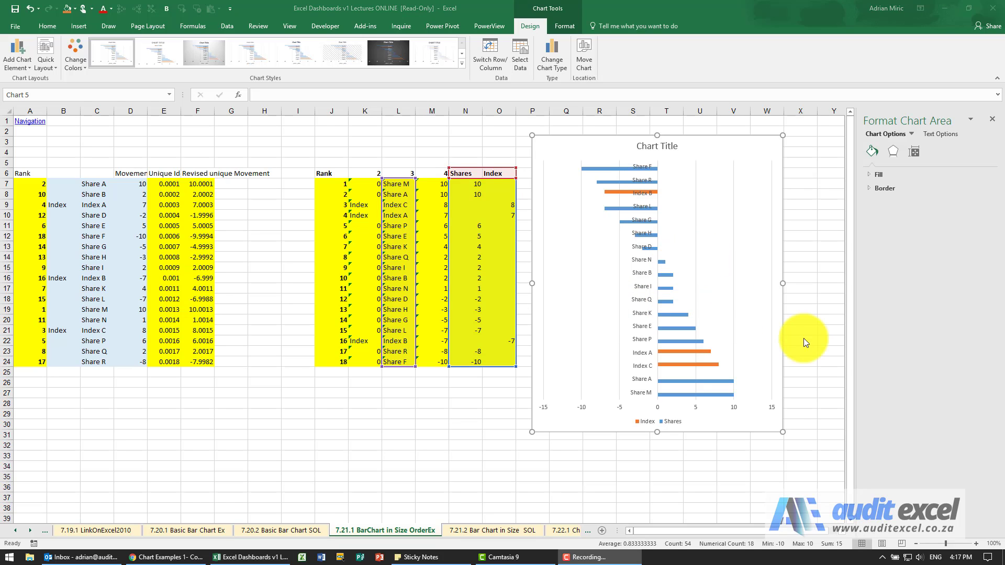
pyautogui.click(809, 338)
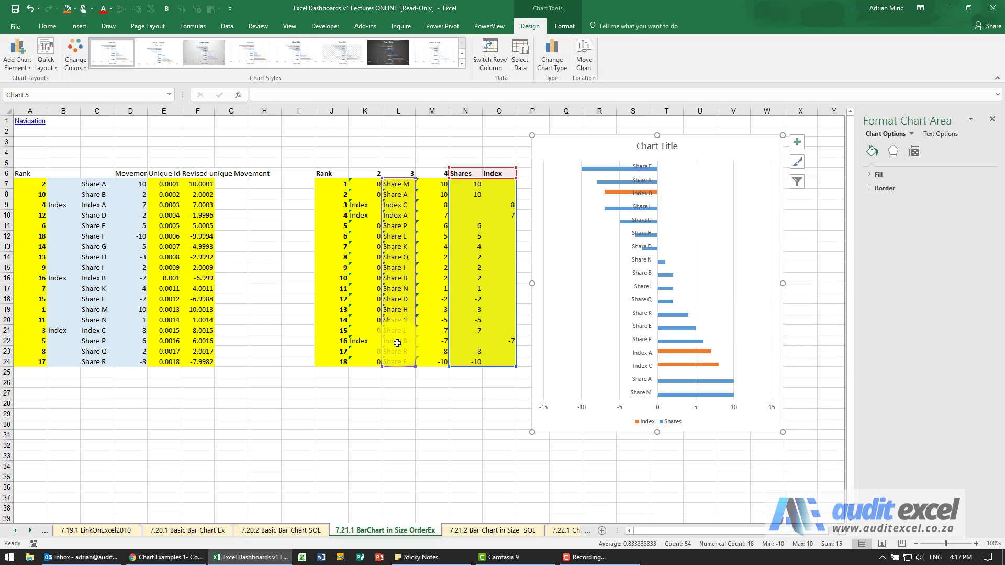
# Set the vertical axis to categories in reverse order with label position Low
pyautogui.rightClick(643, 300)
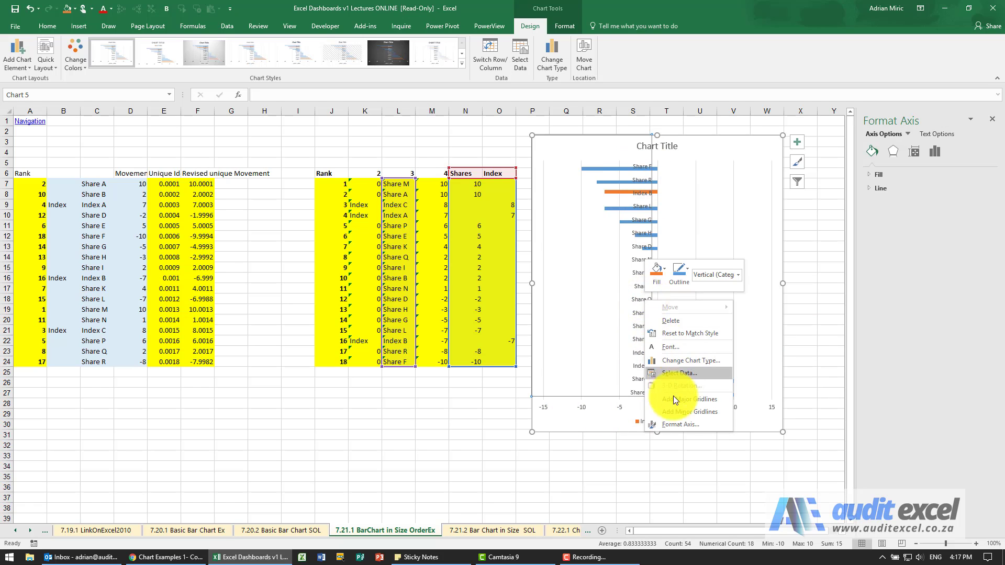
pyautogui.click(679, 424)
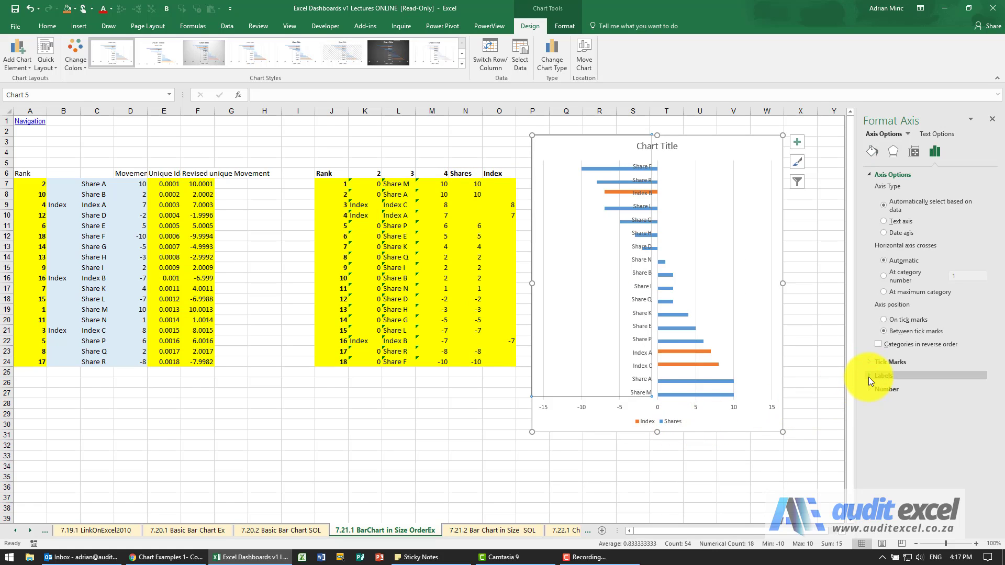
pyautogui.click(879, 344)
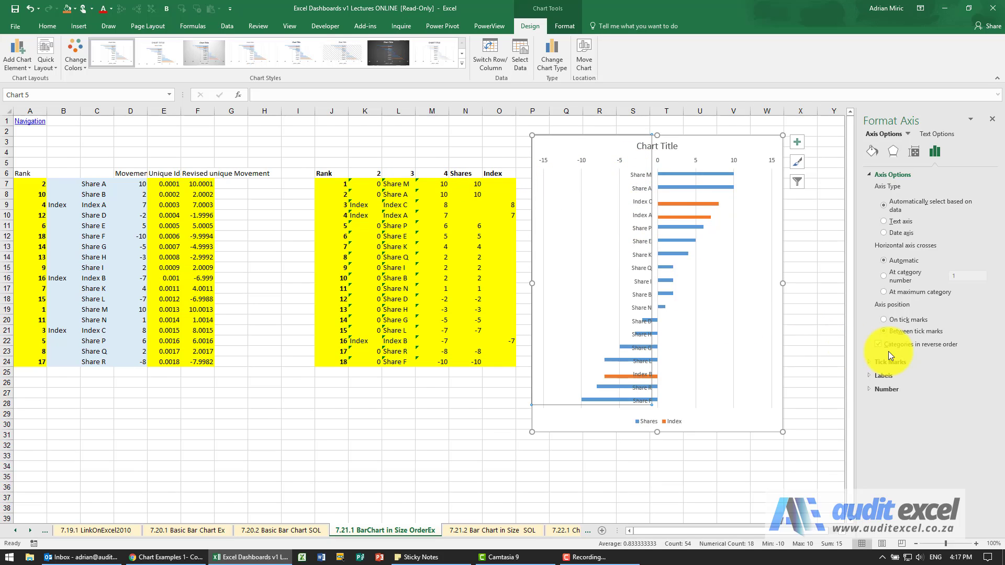
pyautogui.click(869, 376)
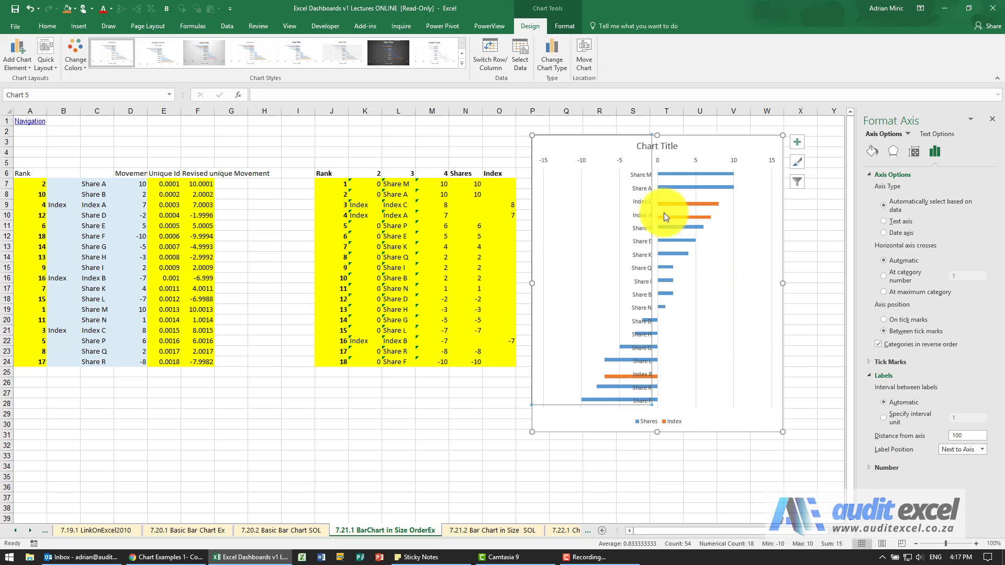
pyautogui.click(982, 450)
pyautogui.click(960, 480)
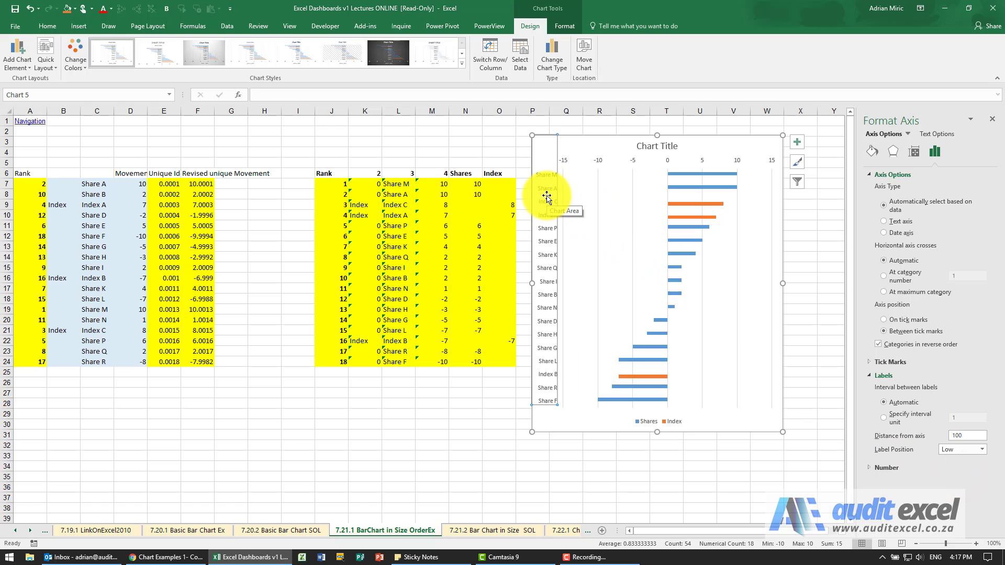
# Set the Shares series overlap to 100% so Shares and Index bars share one row
pyautogui.rightClick(681, 187)
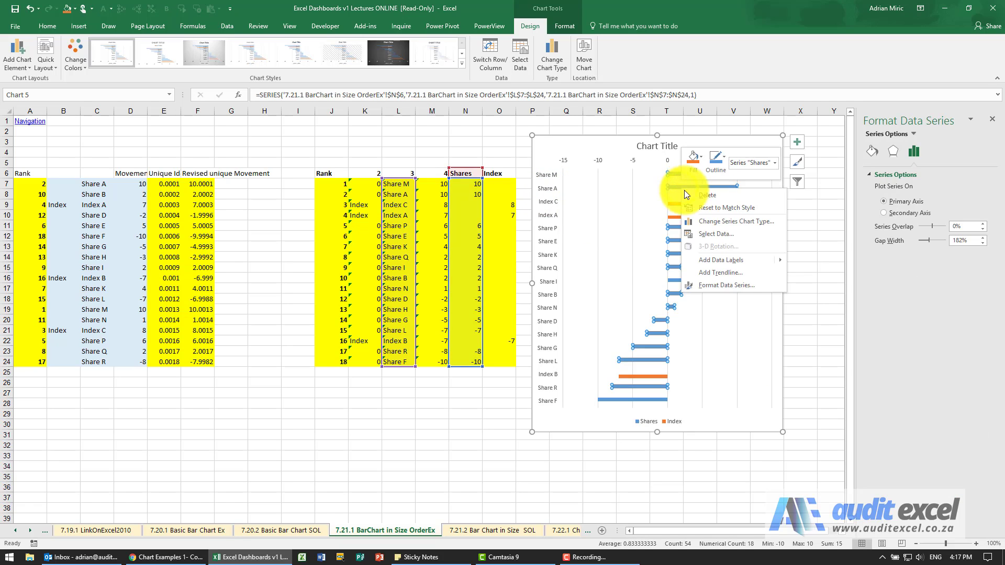
pyautogui.click(720, 287)
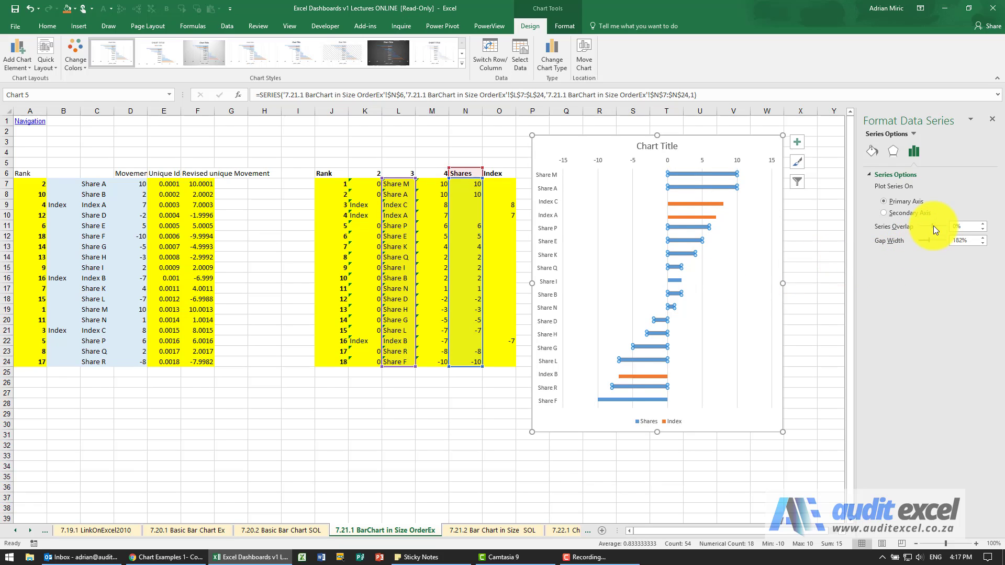
pyautogui.moveTo(947, 226); pyautogui.dragTo(948, 226)
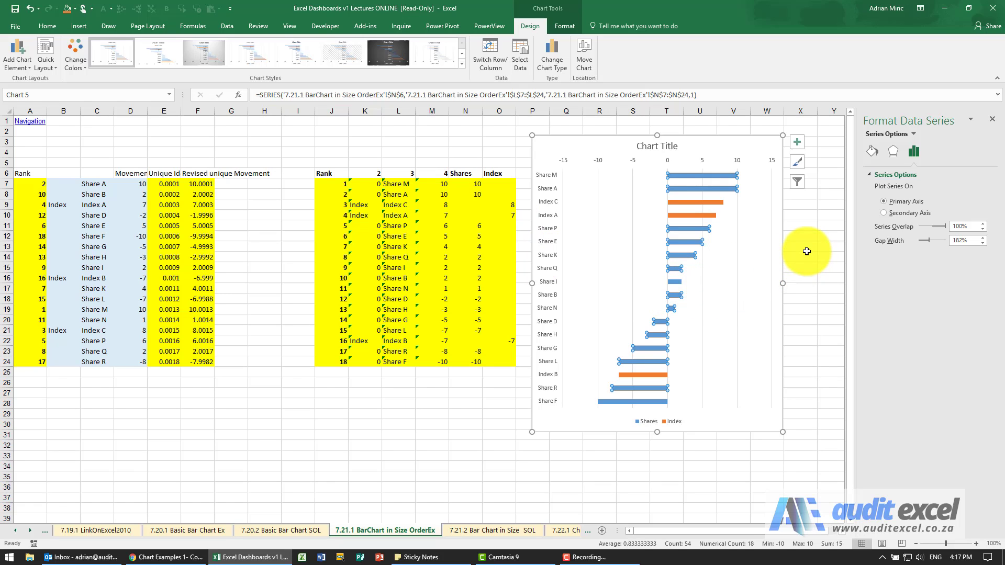
# Add value data labels to the Shares bars and the Index bars
pyautogui.rightClick(708, 176)
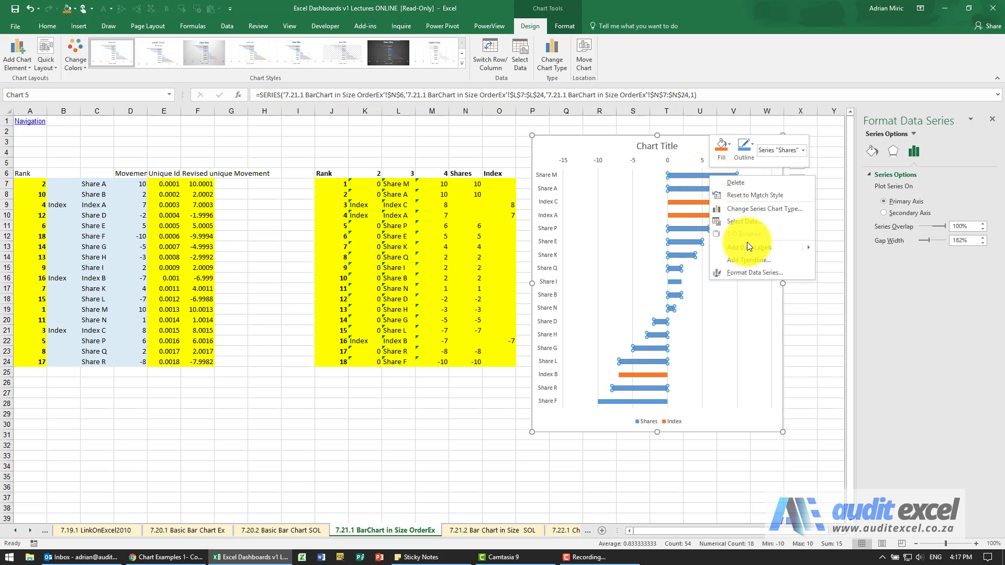
pyautogui.moveTo(748, 245)
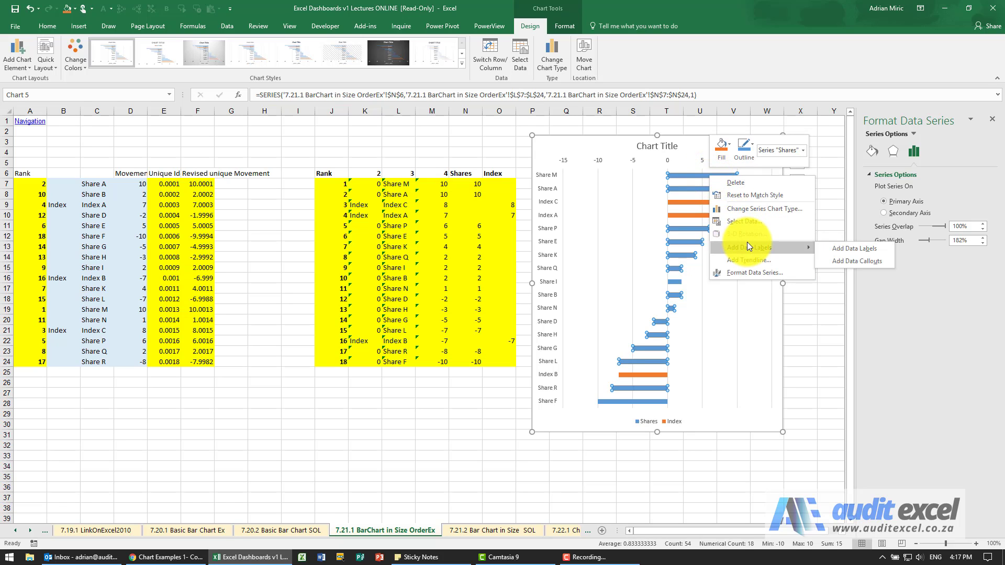
pyautogui.click(843, 248)
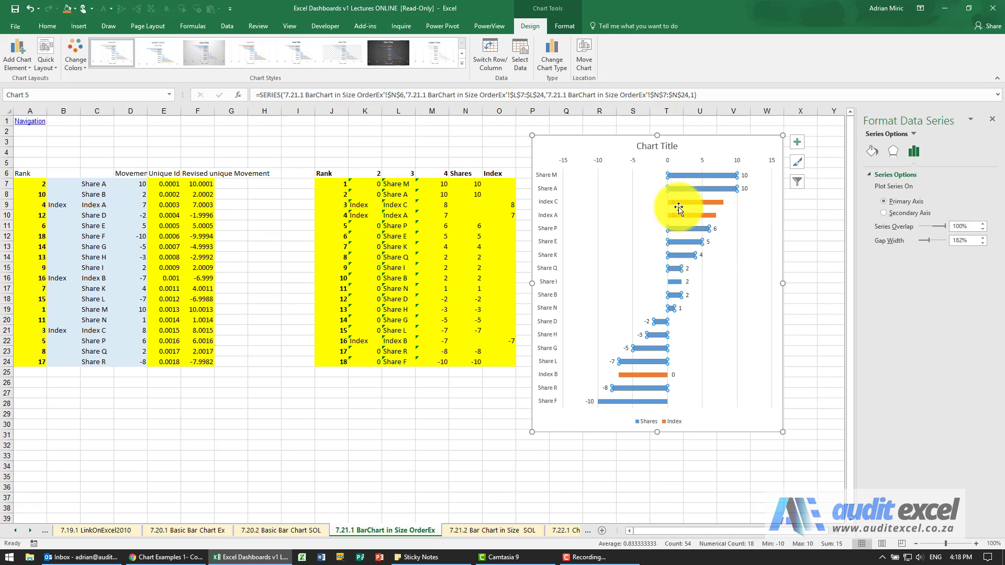
pyautogui.rightClick(714, 202)
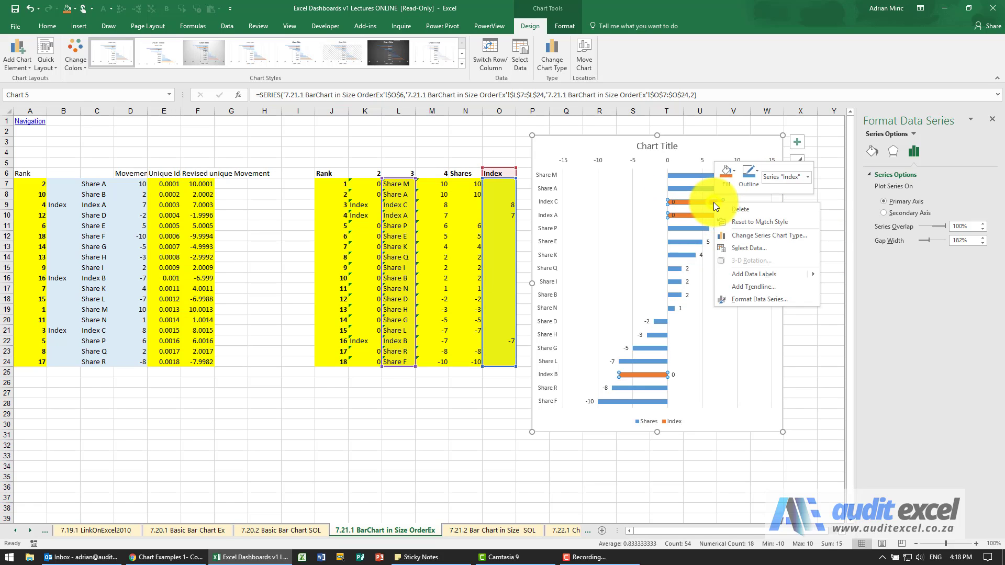
pyautogui.moveTo(778, 280)
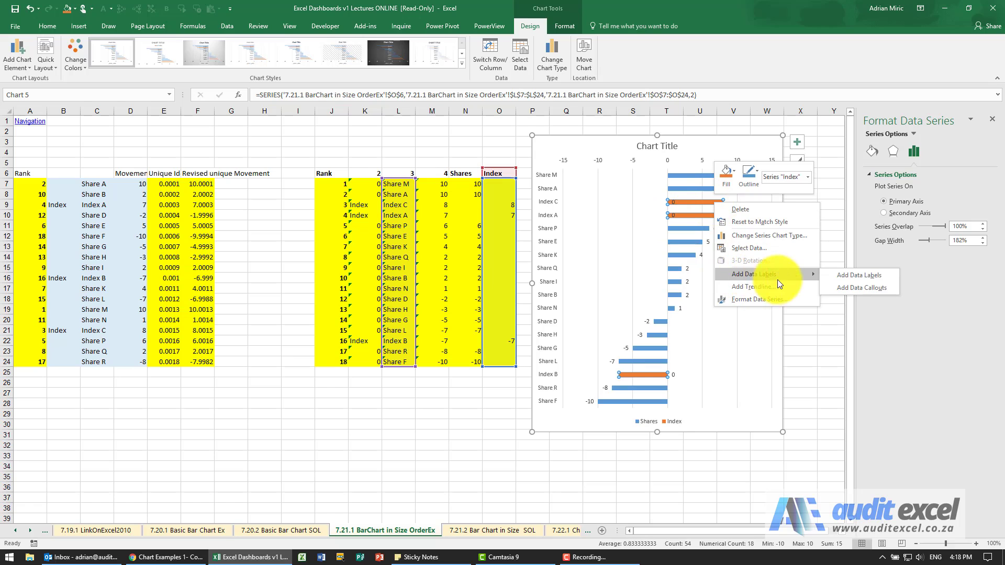
pyautogui.click(855, 276)
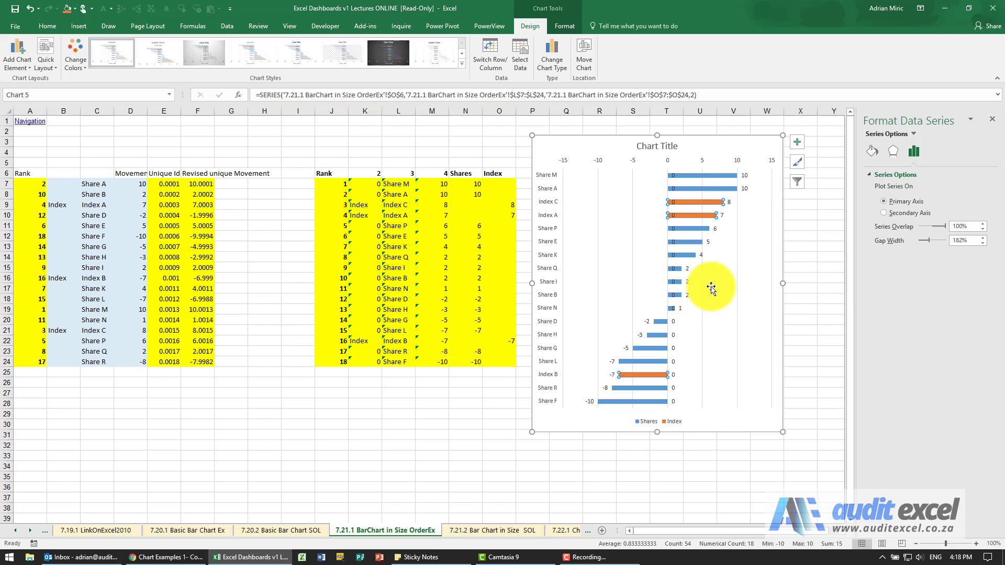
# Give the Shares data labels the custom number format # ##0_;[Red]-# ##0;"" to hide zeros
pyautogui.rightClick(745, 174)
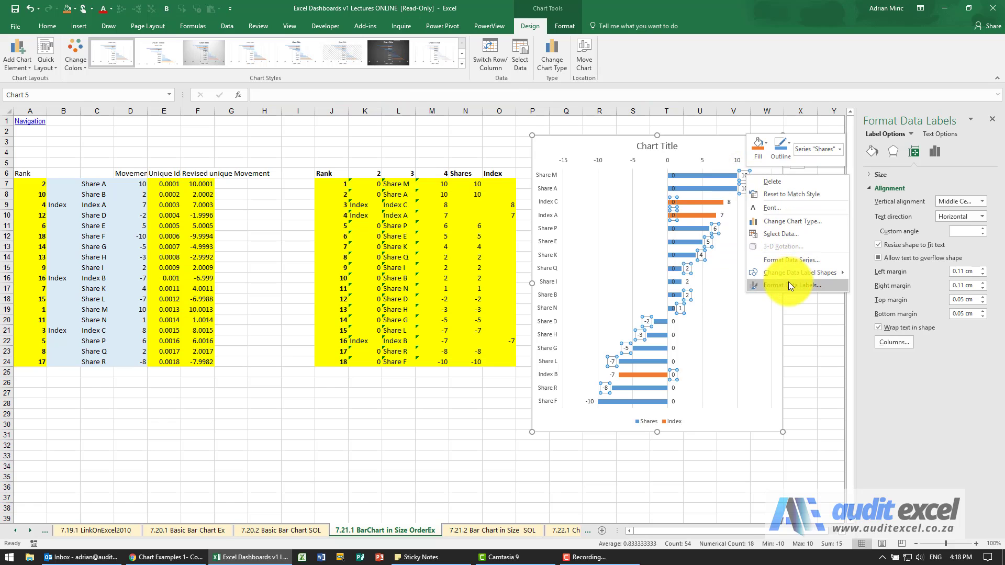
pyautogui.click(788, 282)
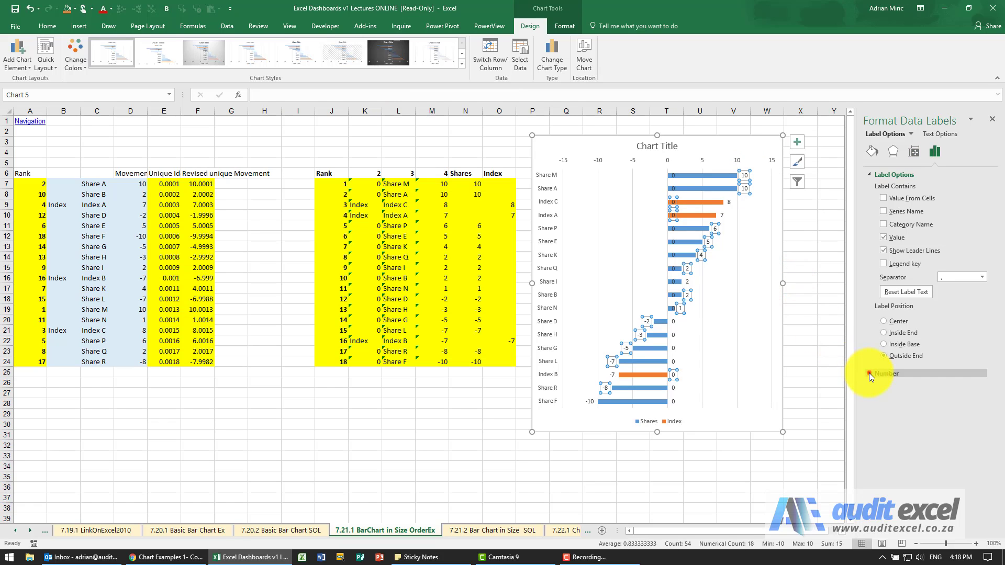
pyautogui.click(869, 372)
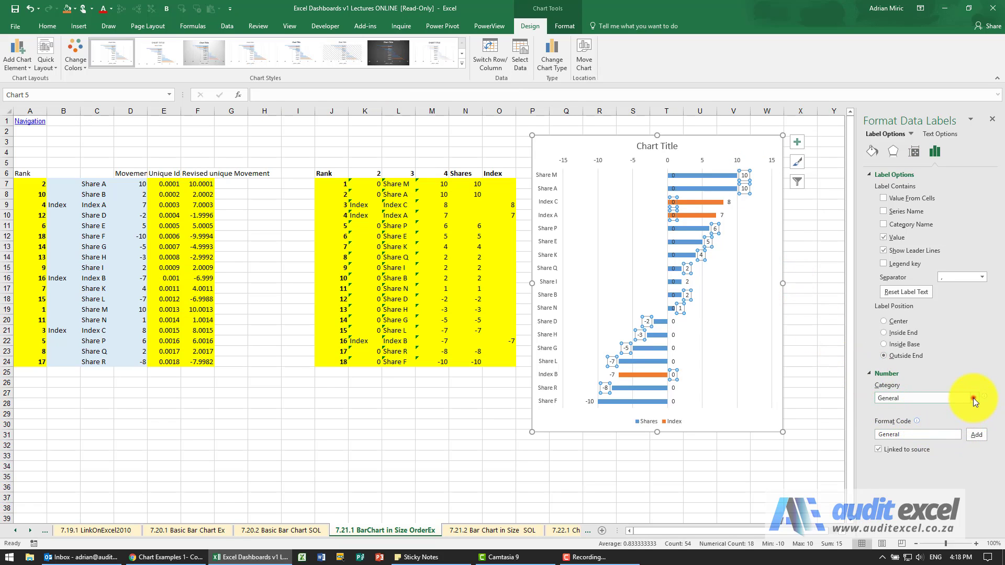
pyautogui.click(972, 398)
pyautogui.click(940, 419)
pyautogui.click(975, 398)
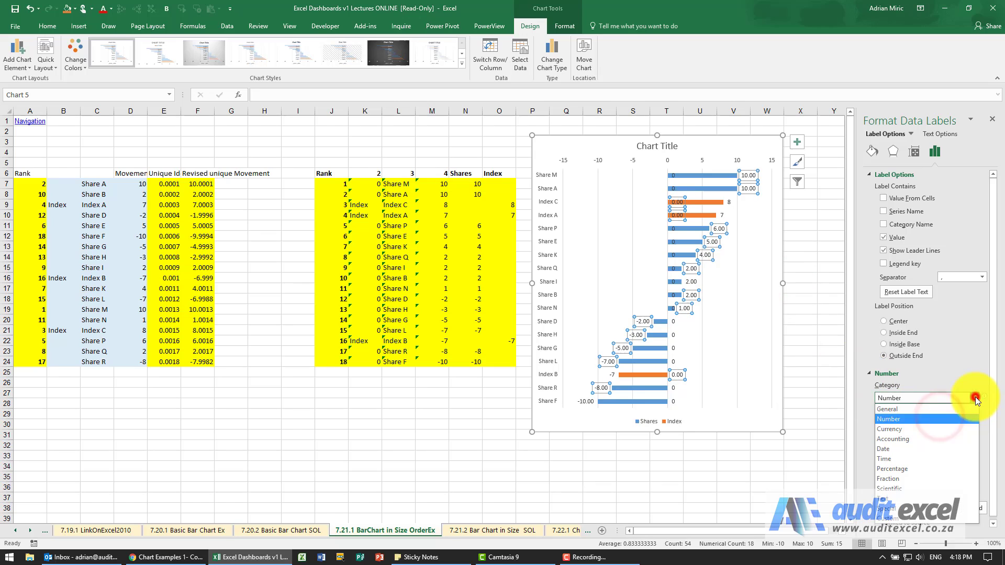
pyautogui.click(924, 518)
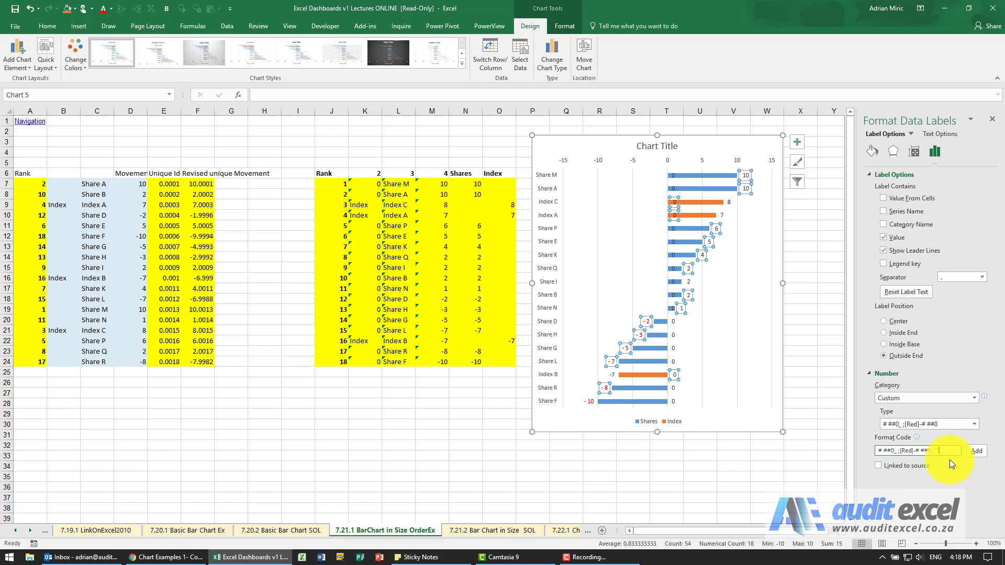
pyautogui.write('"')
pyautogui.click(969, 451)
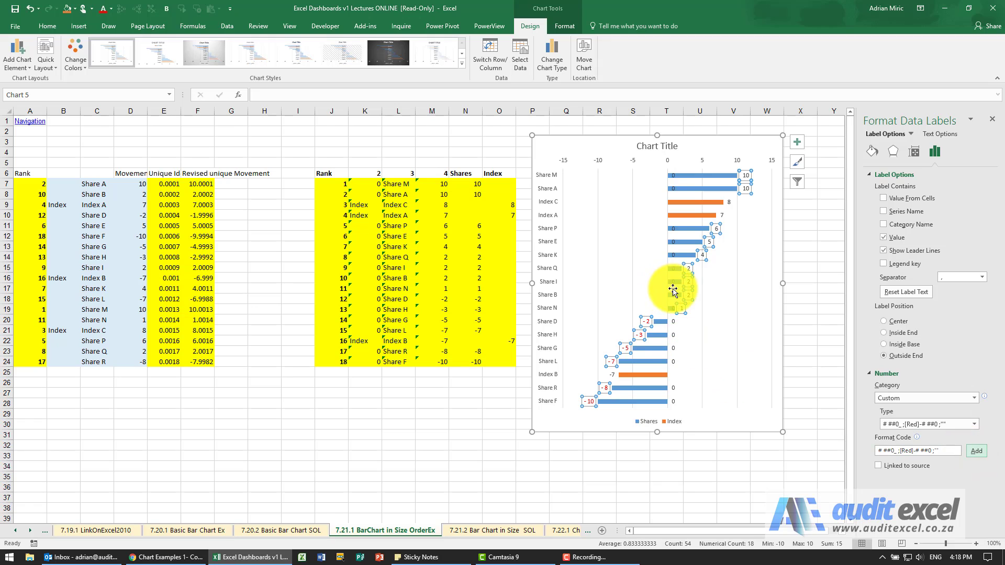
# Apply the same zero-hiding custom format ending ;"" to the Index data labels, then deselect the chart
pyautogui.rightClick(728, 202)
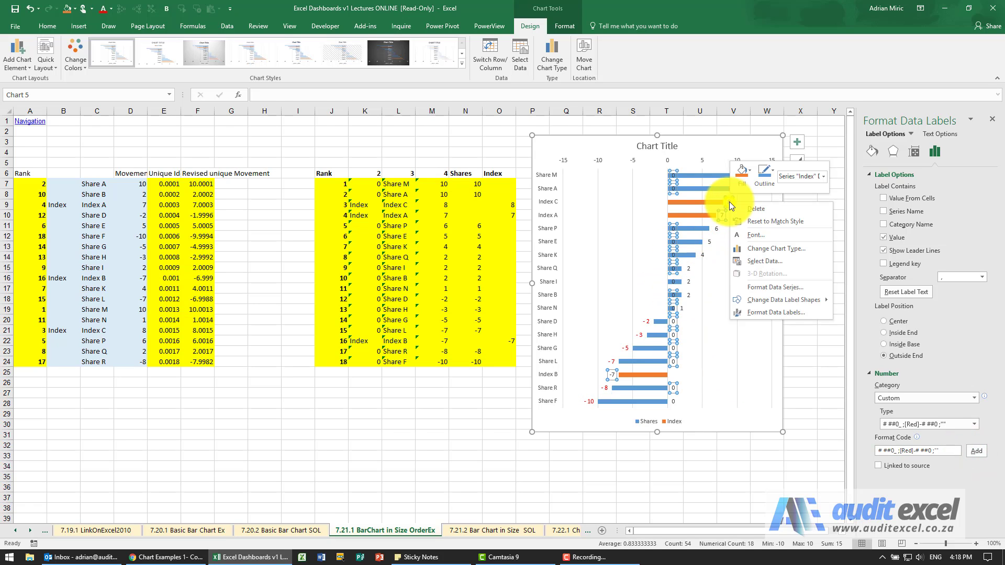
pyautogui.click(778, 310)
pyautogui.click(976, 400)
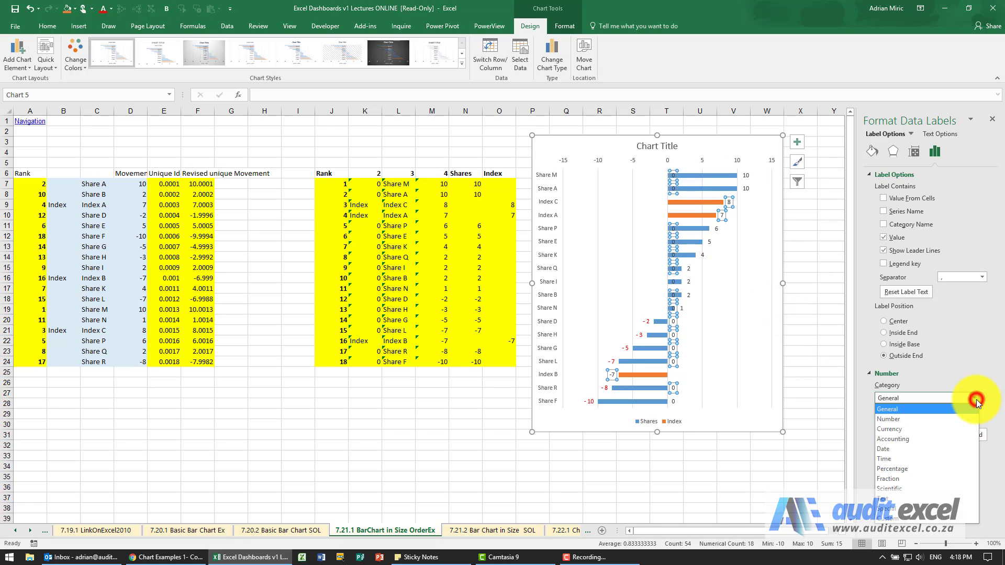
pyautogui.click(937, 519)
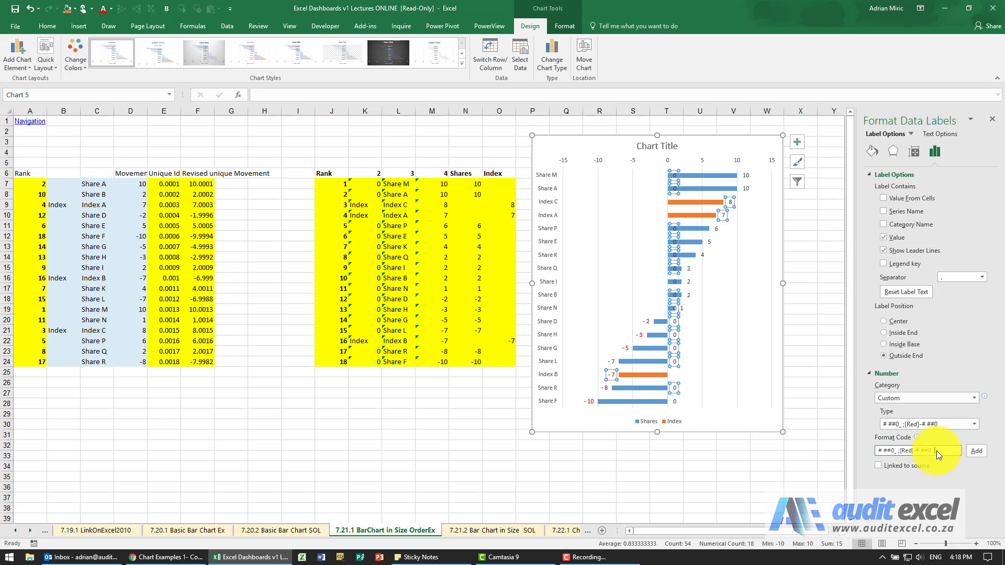
pyautogui.write('""')
pyautogui.click(977, 451)
pyautogui.click(800, 350)
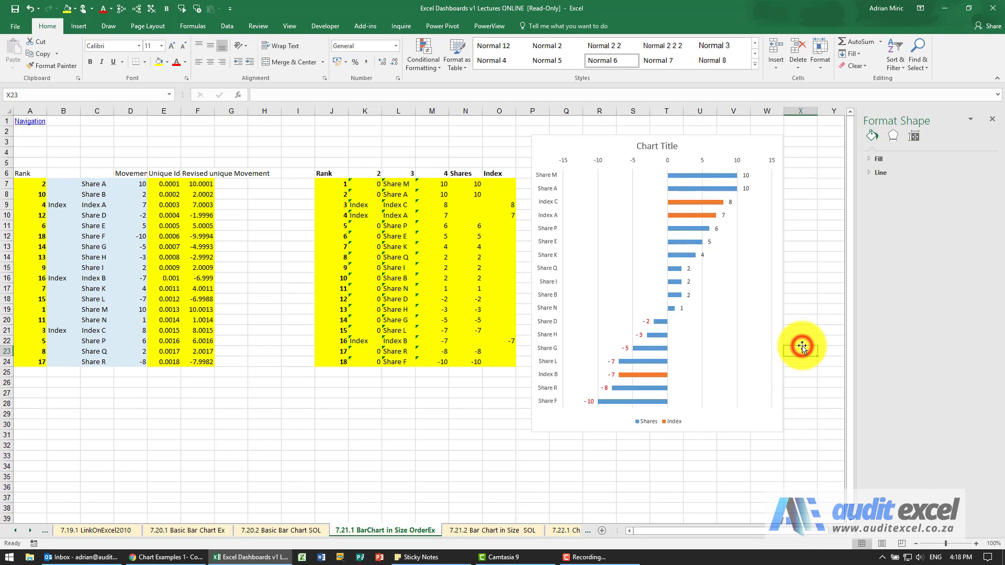